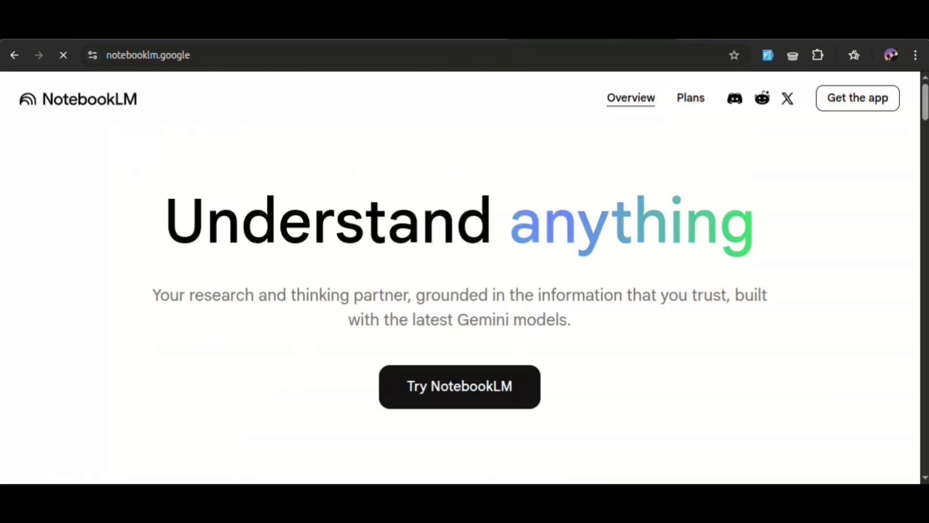
# Open NotebookLM from its landing page and create a new notebook
pyautogui.click(394, 386)
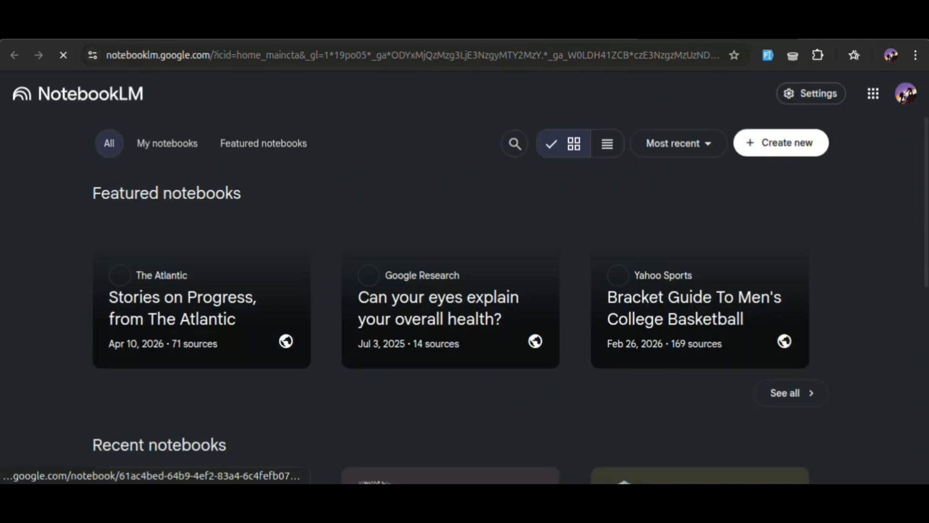
pyautogui.scroll(-10, 202, 358)
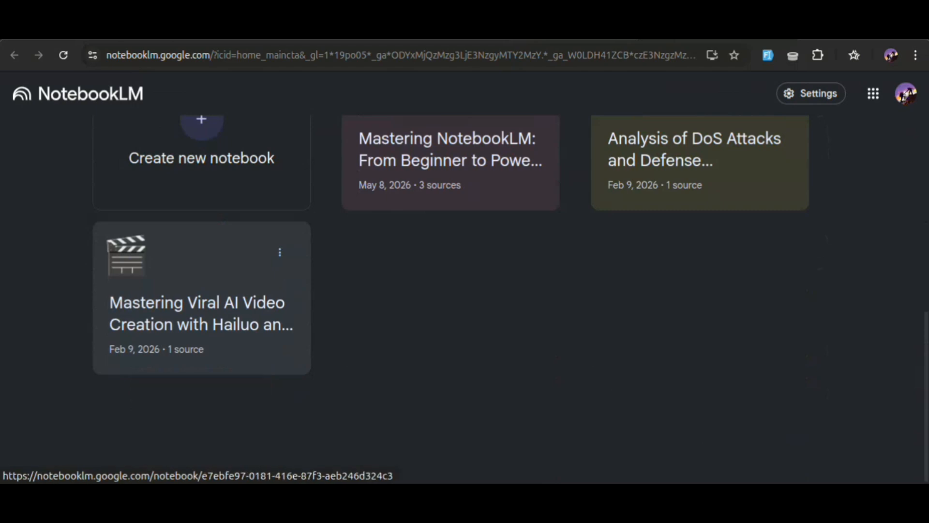
pyautogui.scroll(7, 201, 358)
pyautogui.scroll(1, 201, 358)
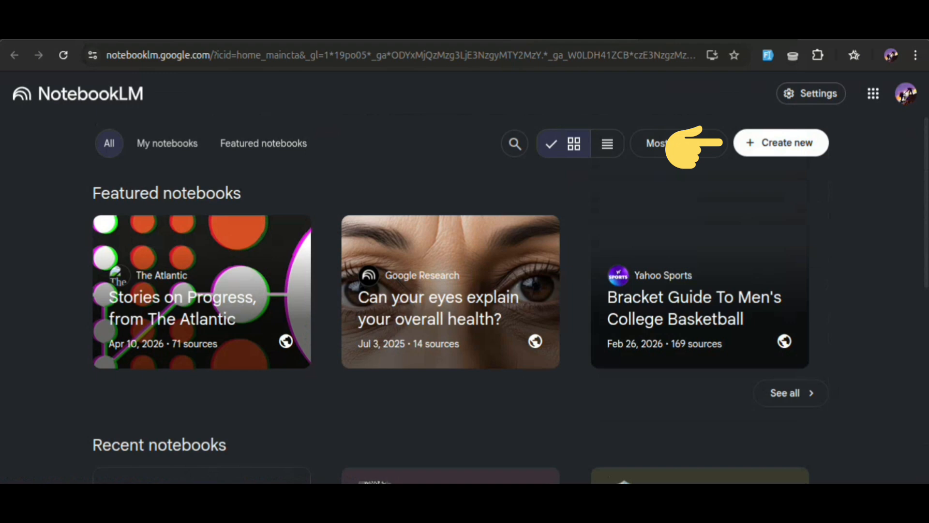
pyautogui.click(781, 143)
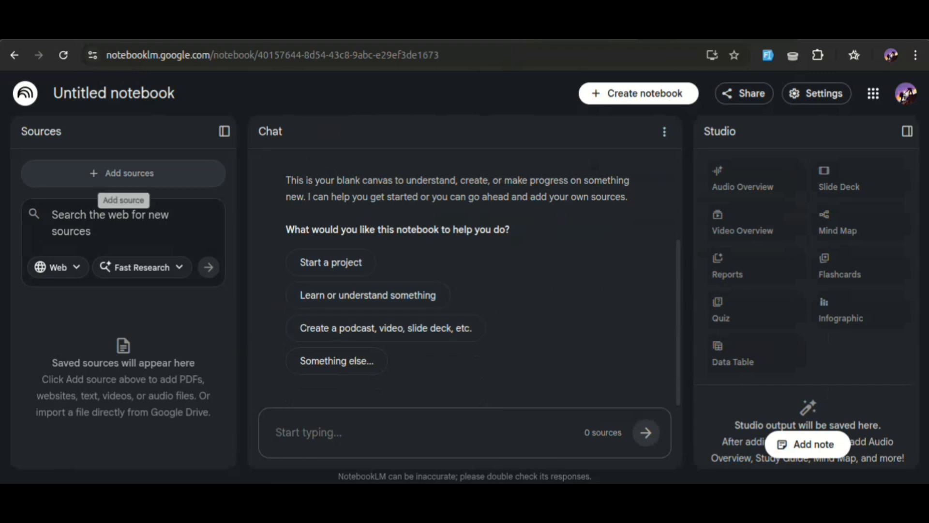
# View the source types that can be added to the untitled notebook
pyautogui.click(124, 173)
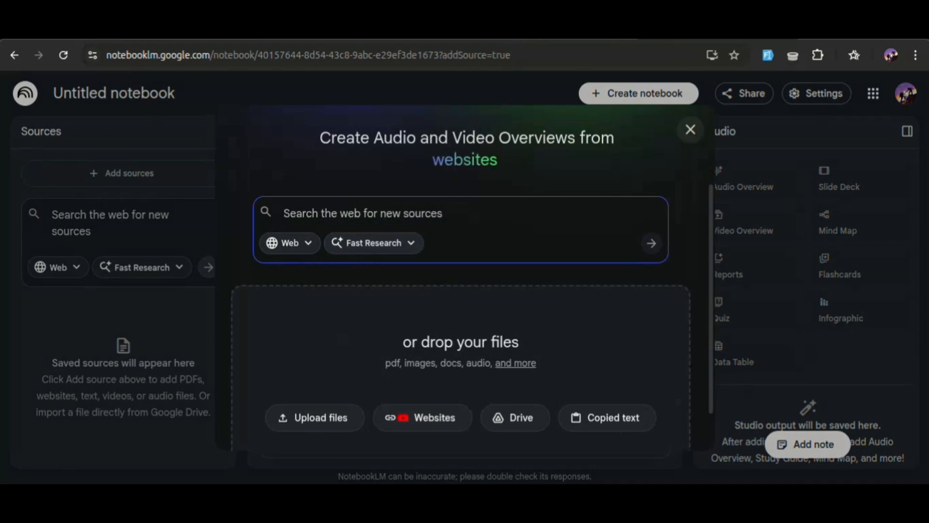
pyautogui.click(690, 129)
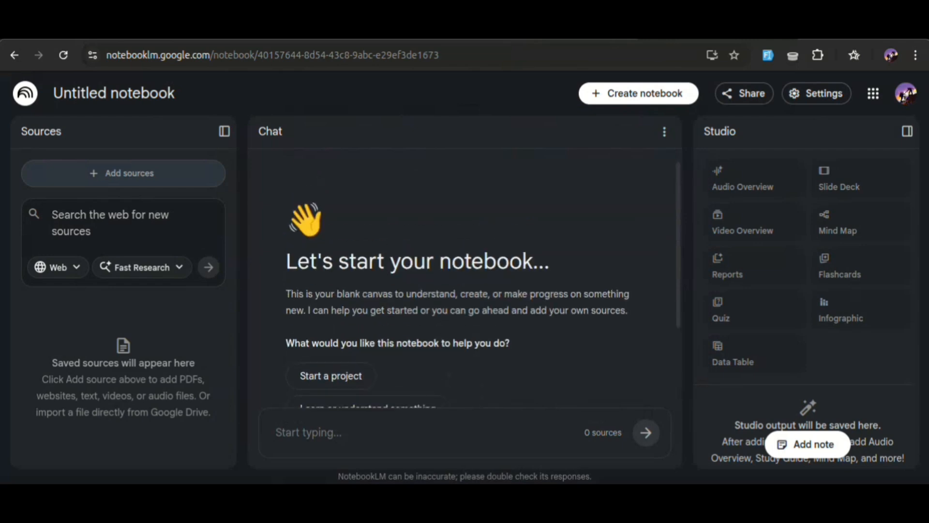
pyautogui.click(124, 173)
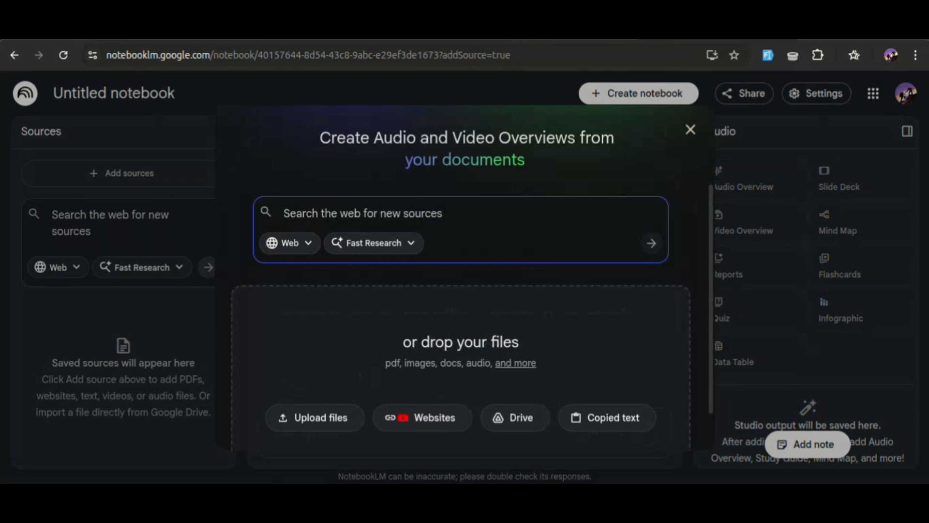
# Open YouTube in a separate tab and search for "web developpement"
pyautogui.hotkey('ctrl', 't')
pyautogui.click(231, 380)
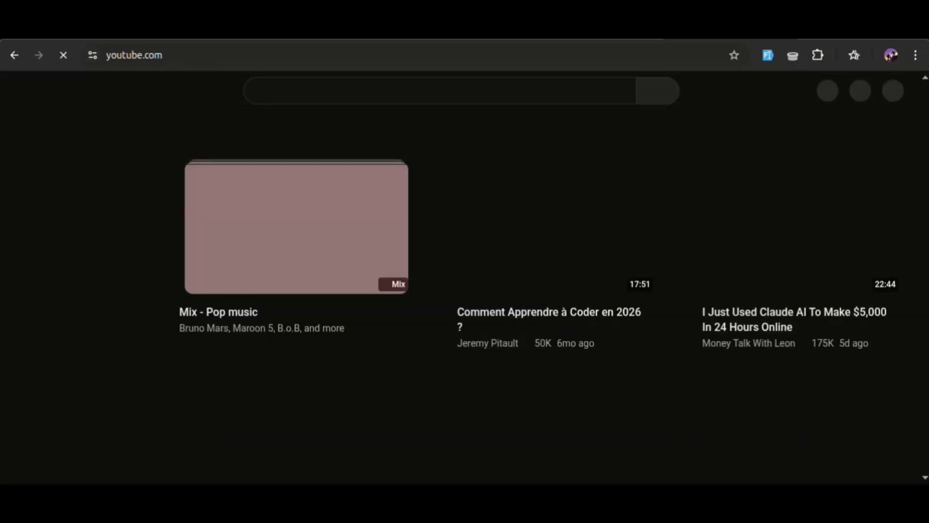
pyautogui.click(416, 91)
pyautogui.write('w')
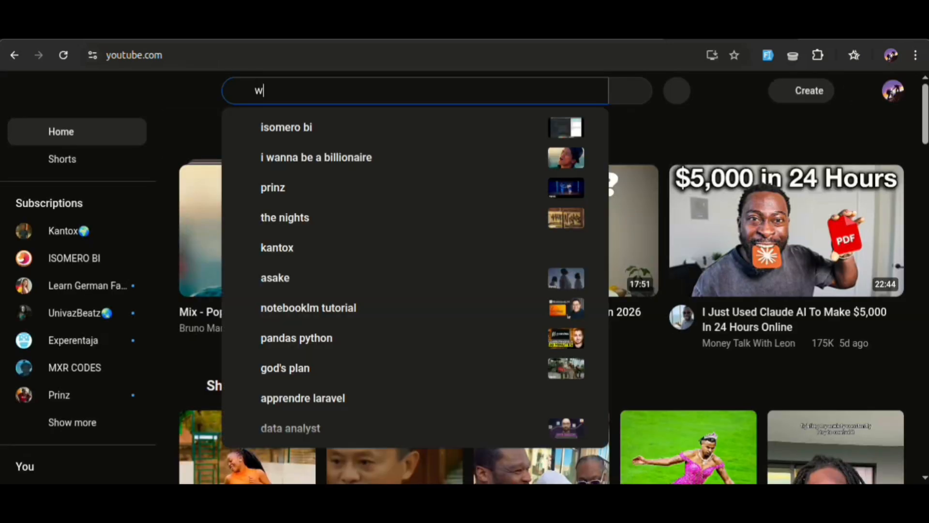
pyautogui.write('eb deve')
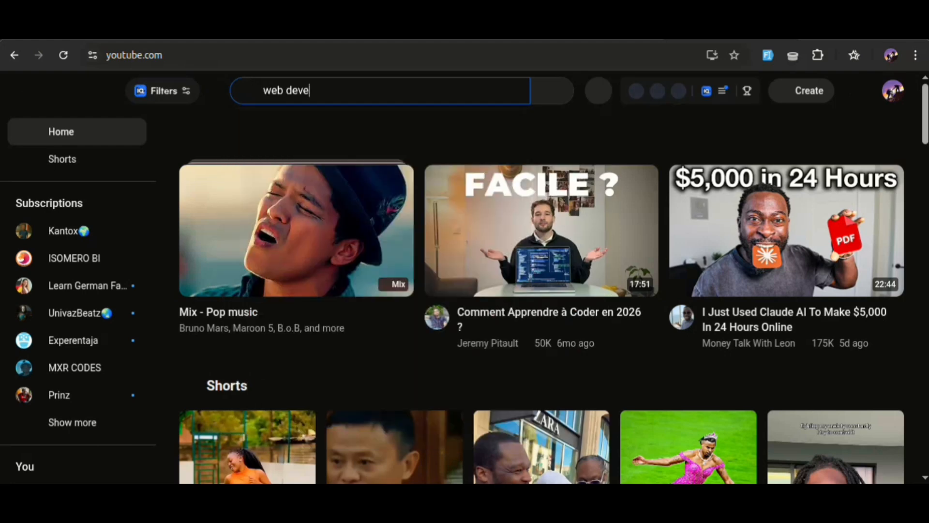
pyautogui.write('loppement')
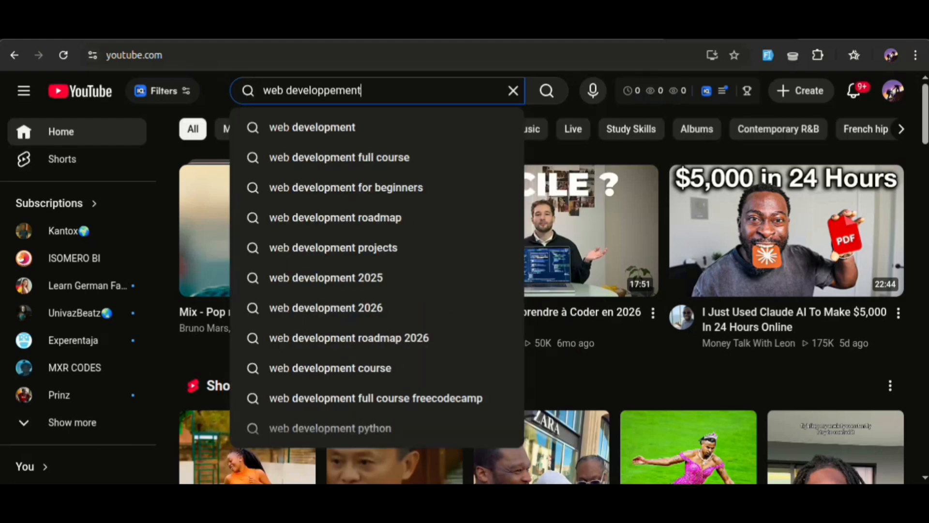
pyautogui.press('Return')
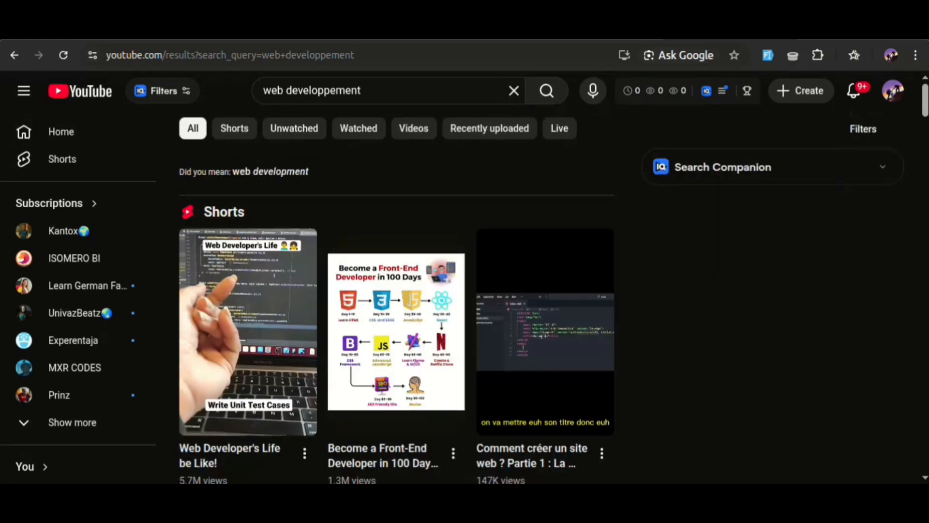
# Filter the YouTube search results to prioritize popularity
pyautogui.scroll(-8, 864, 136)
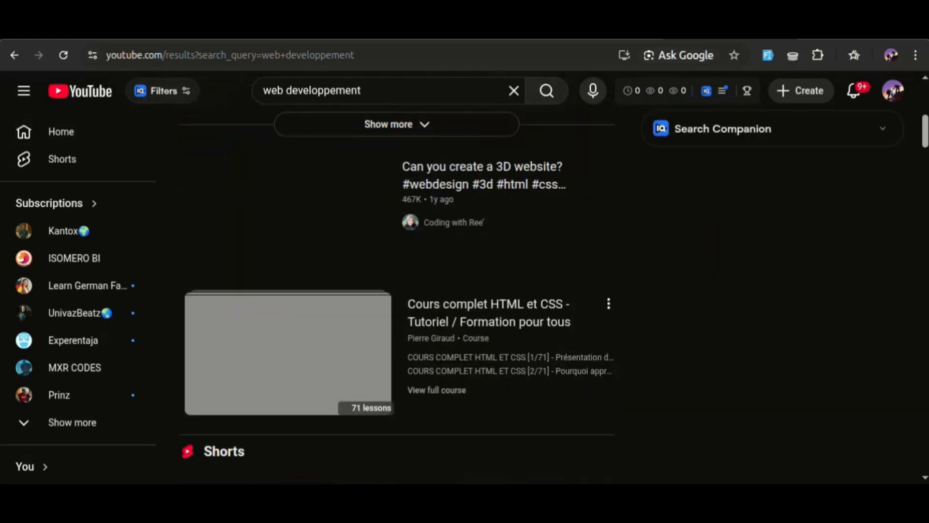
pyautogui.scroll(8, 864, 136)
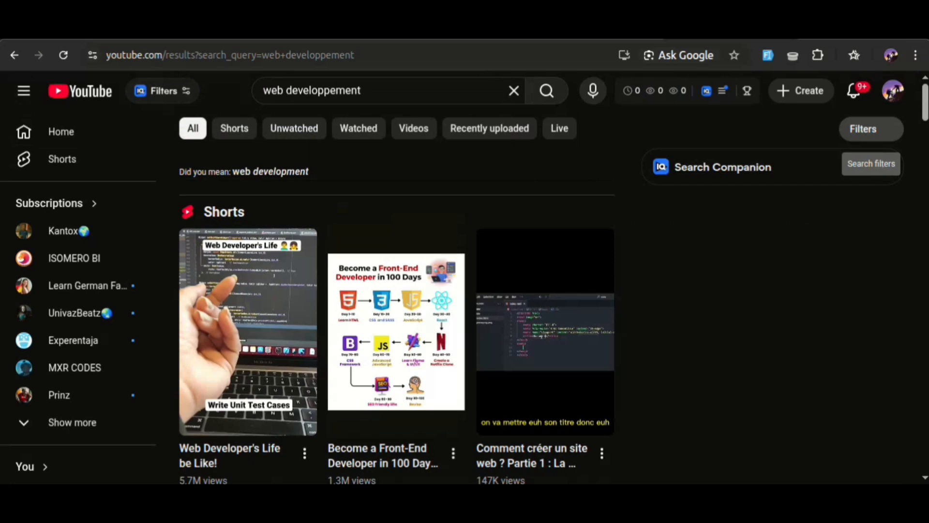
pyautogui.click(864, 129)
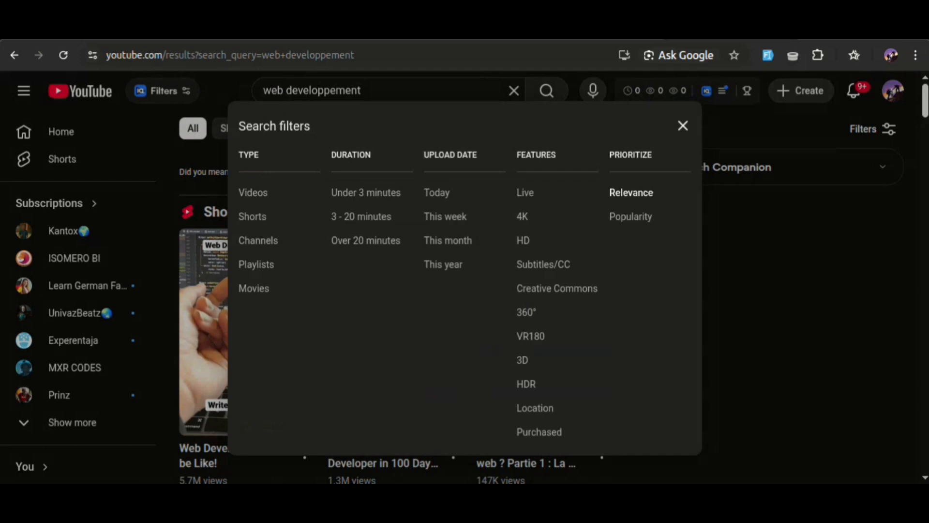
pyautogui.click(630, 217)
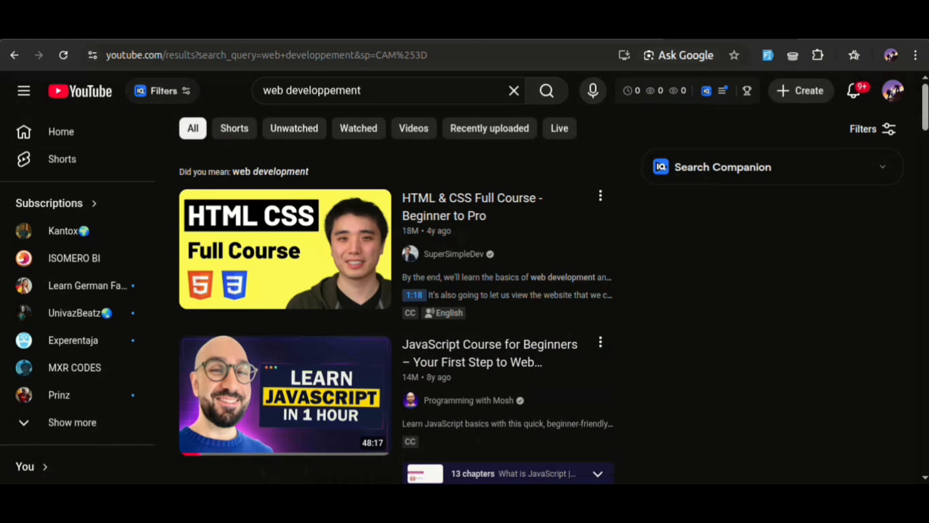
# Copy the share link of the "HTML & CSS Full Course" video and paste it into the NotebookLM web source search
pyautogui.click(600, 196)
pyautogui.click(654, 328)
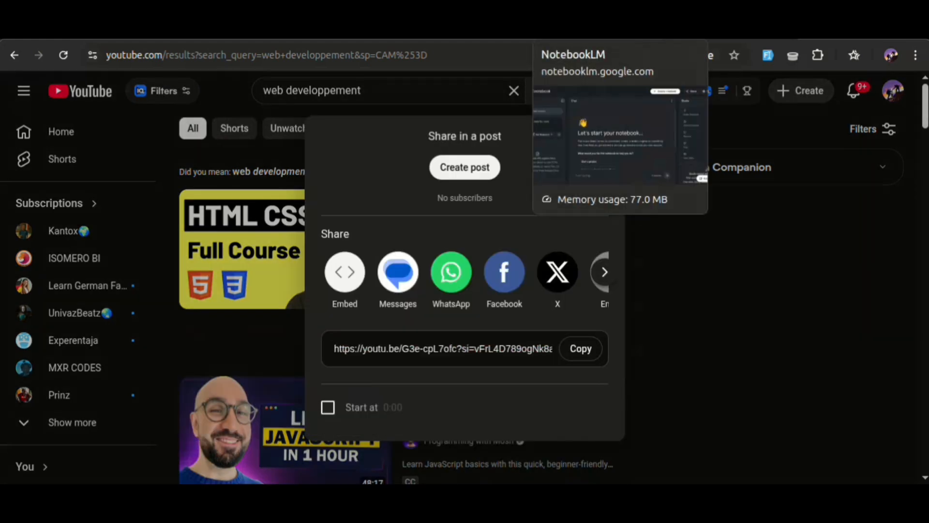
pyautogui.click(580, 29)
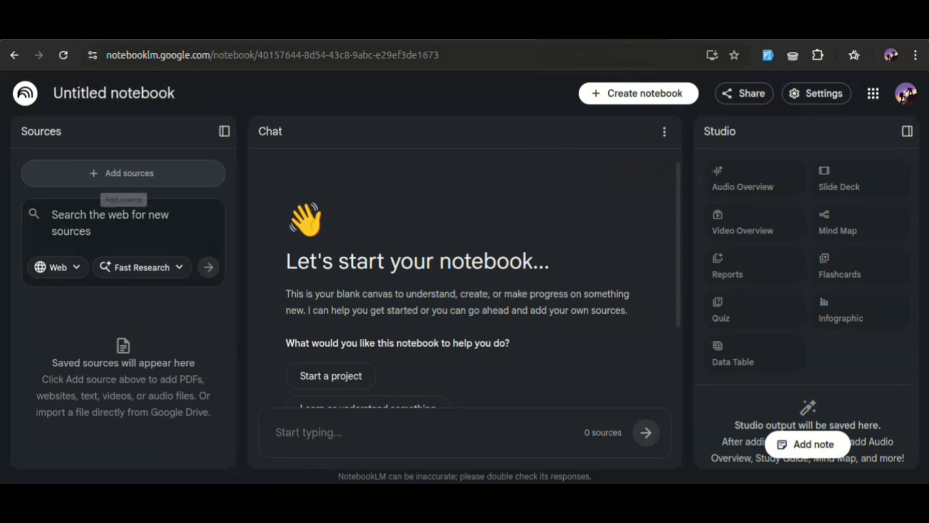
pyautogui.click(123, 174)
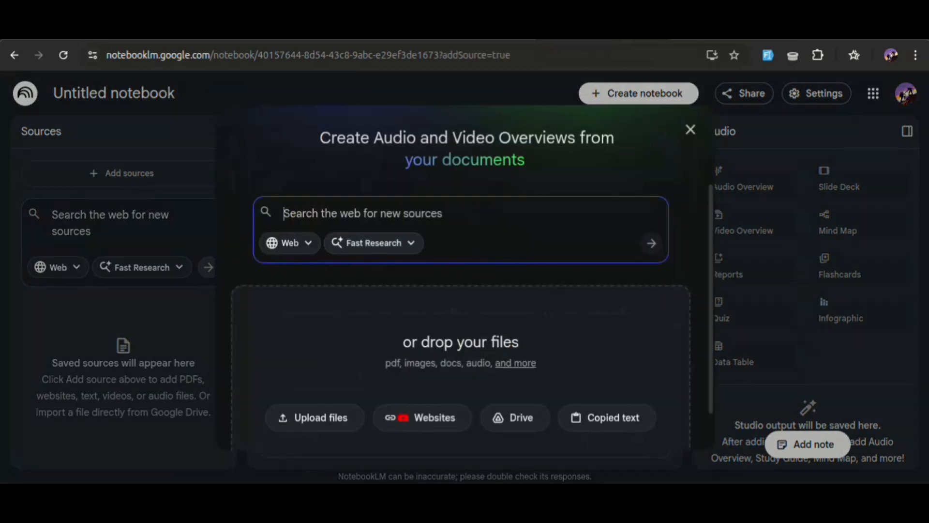
pyautogui.hotkey('ctrl', 'v')
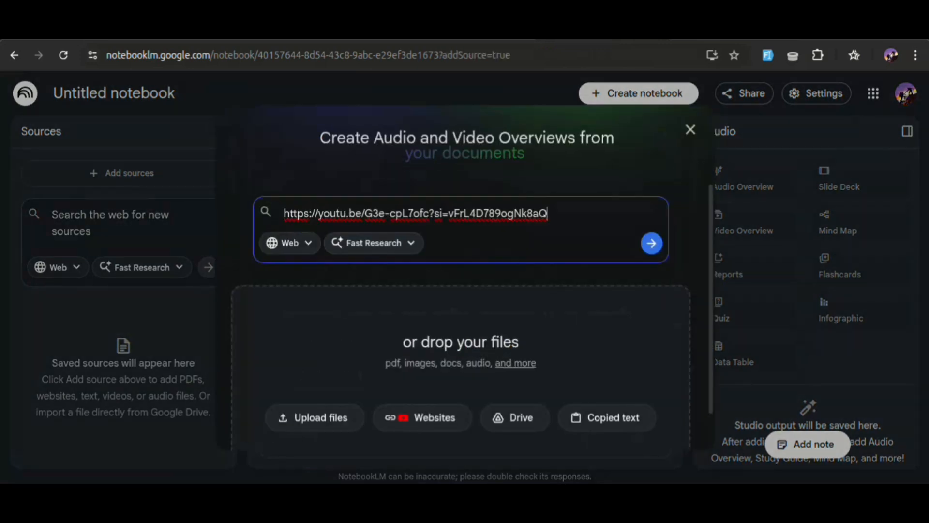
# Return to the YouTube results and copy the share link of the "JavaScript Course for Beginners" video
pyautogui.hotkey('ctrl', 'Tab')
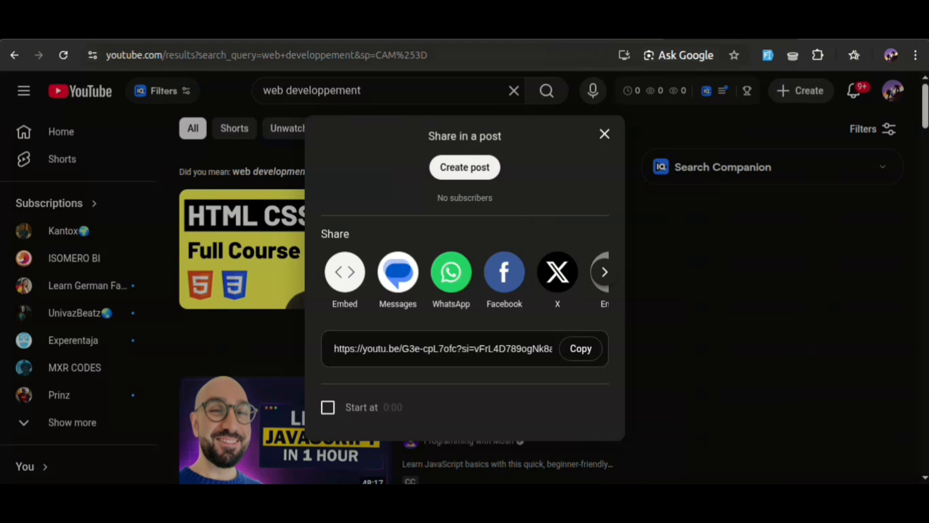
pyautogui.press('Escape')
pyautogui.scroll(-3, 285, 295)
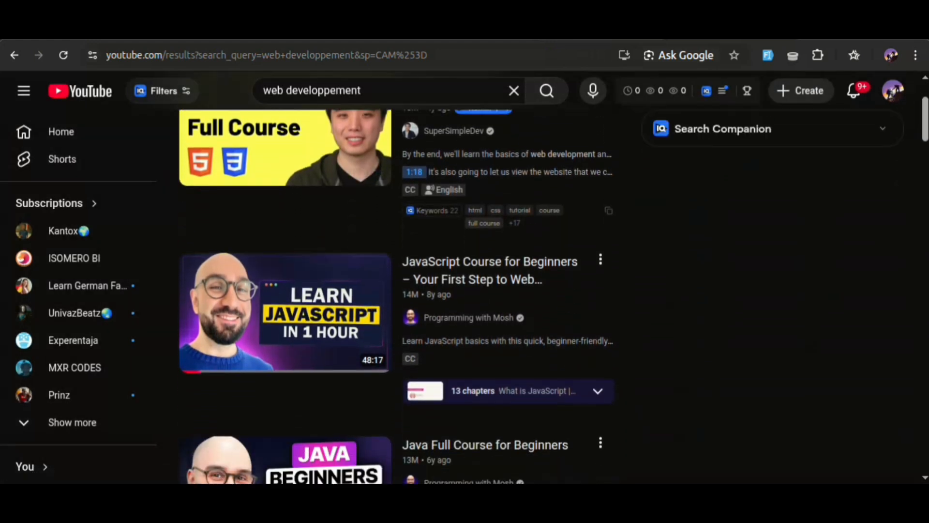
pyautogui.click(600, 242)
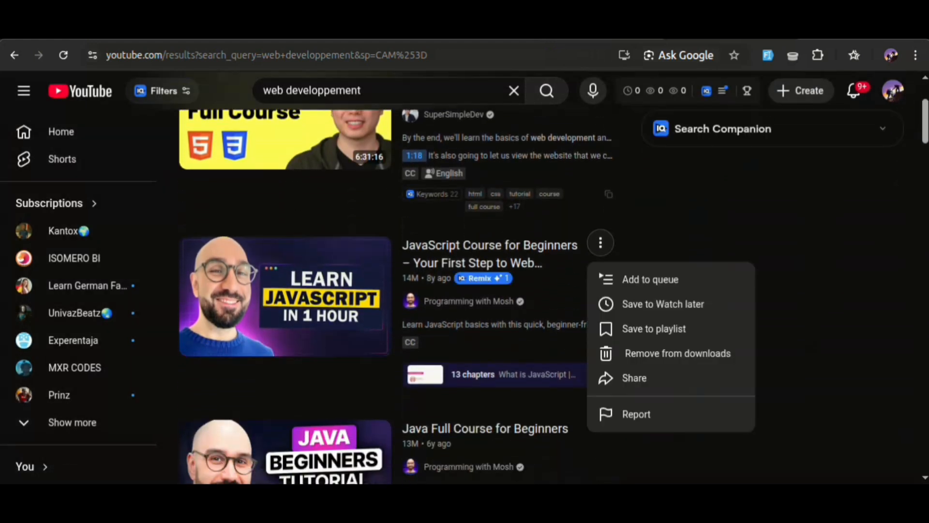
pyautogui.click(631, 377)
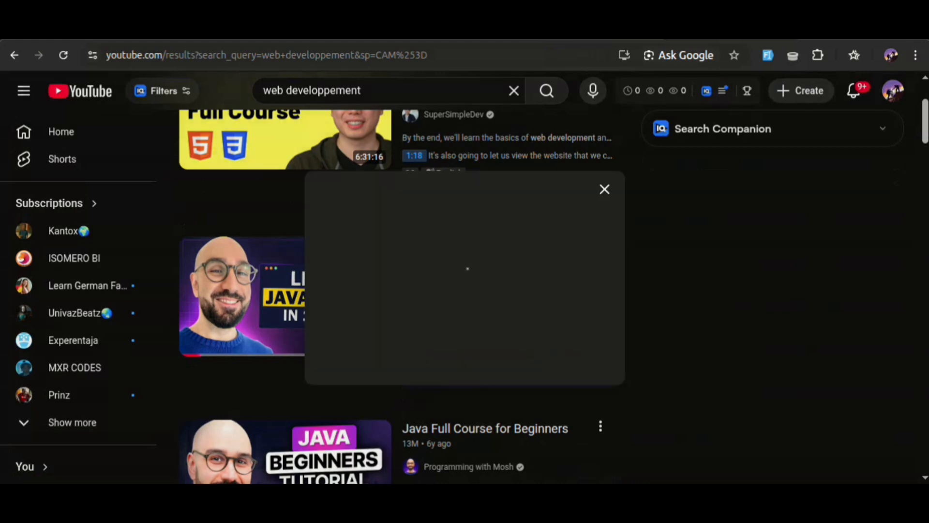
pyautogui.click(581, 349)
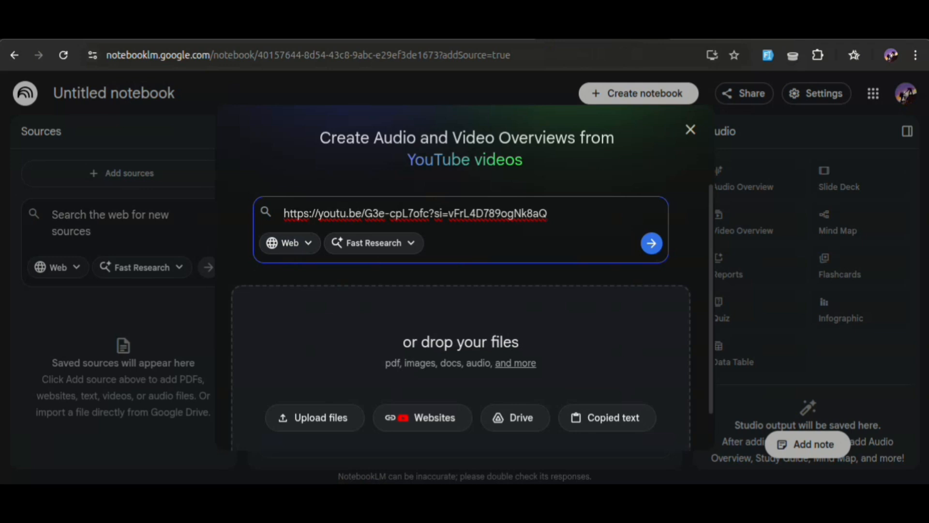
# Paste the JavaScript course link below the first link in NotebookLM and submit both videos as sources
pyautogui.press('Return')
pyautogui.press('Return')
pyautogui.hotkey('ctrl', 'v')
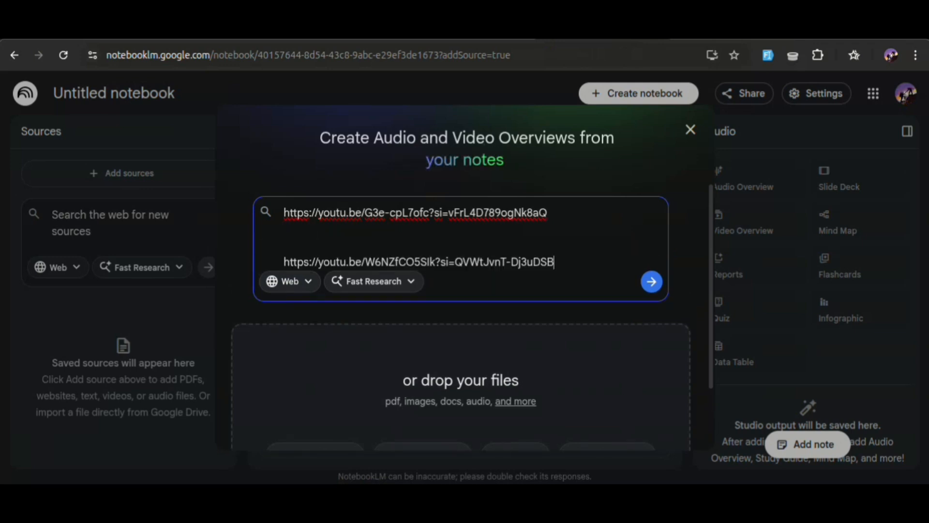
pyautogui.click(651, 282)
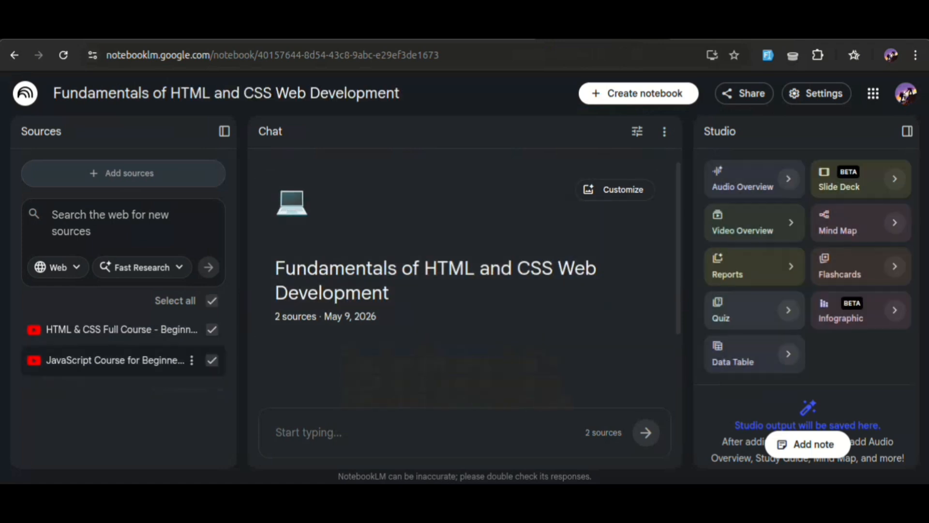
# Read the notebook summary generated from the two video sources
pyautogui.scroll(-2, 465, 281)
pyautogui.scroll(1, 465, 281)
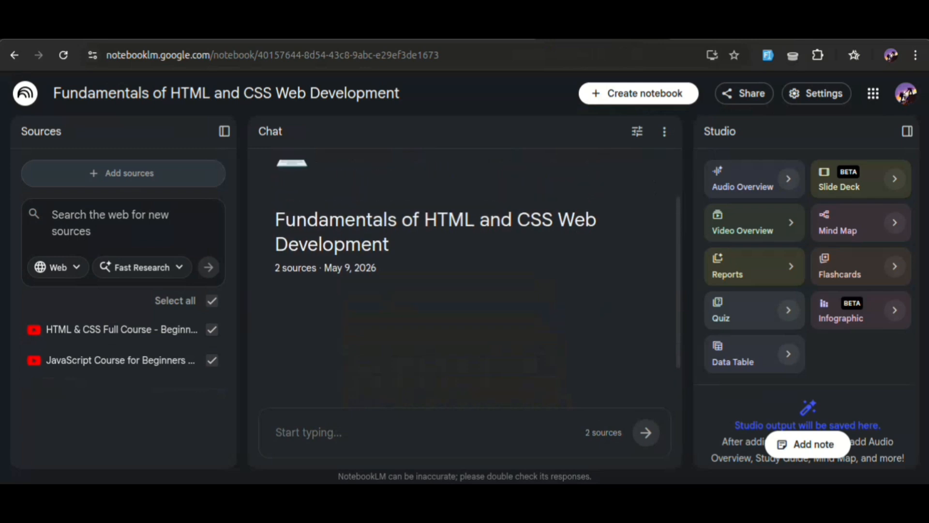
pyautogui.scroll(1, 464, 280)
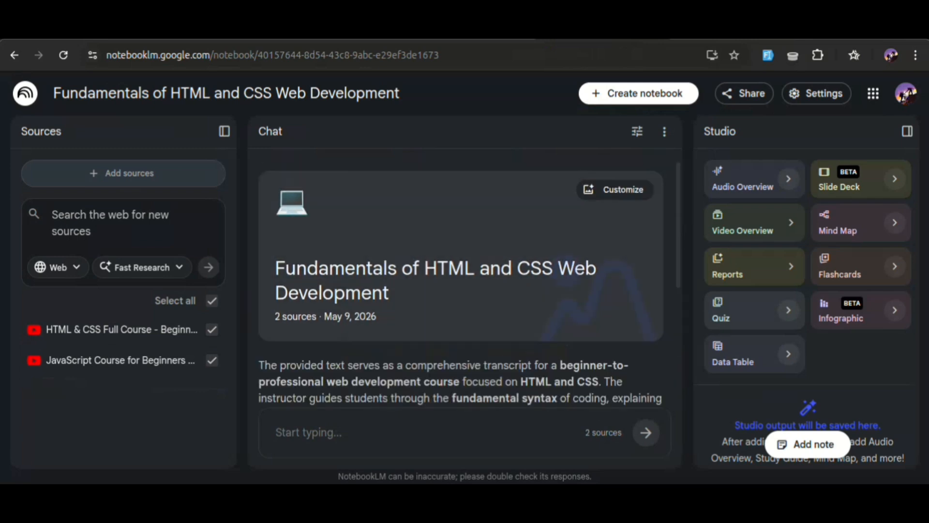
pyautogui.scroll(-5, 464, 281)
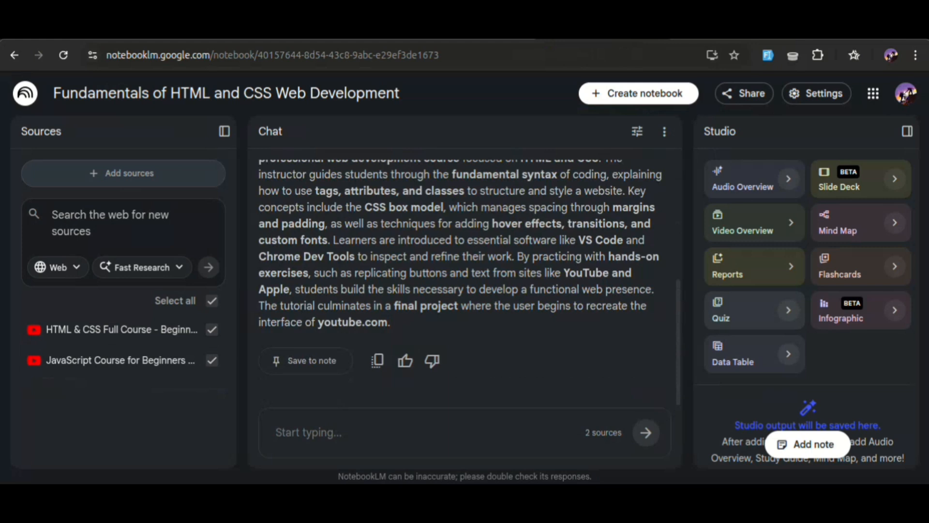
# Generate an interactive quiz from the two sources and review the notebook summary while it is being prepared
pyautogui.scroll(2, 464, 281)
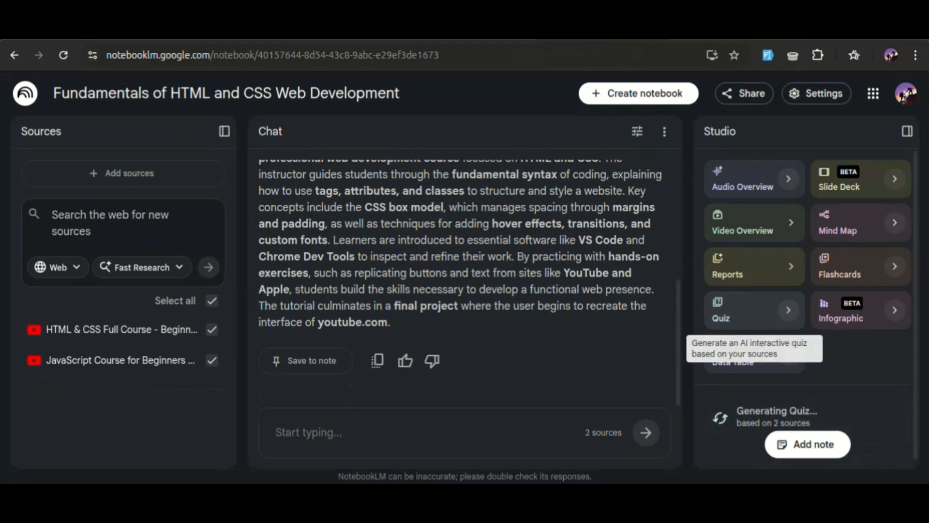
pyautogui.scroll(-1, 745, 353)
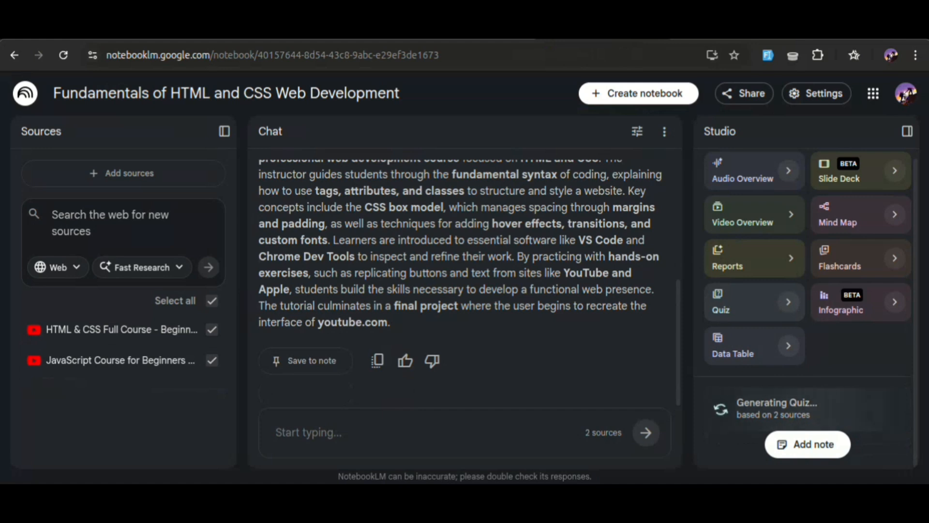
pyautogui.scroll(5, 464, 281)
pyautogui.scroll(-5, 465, 281)
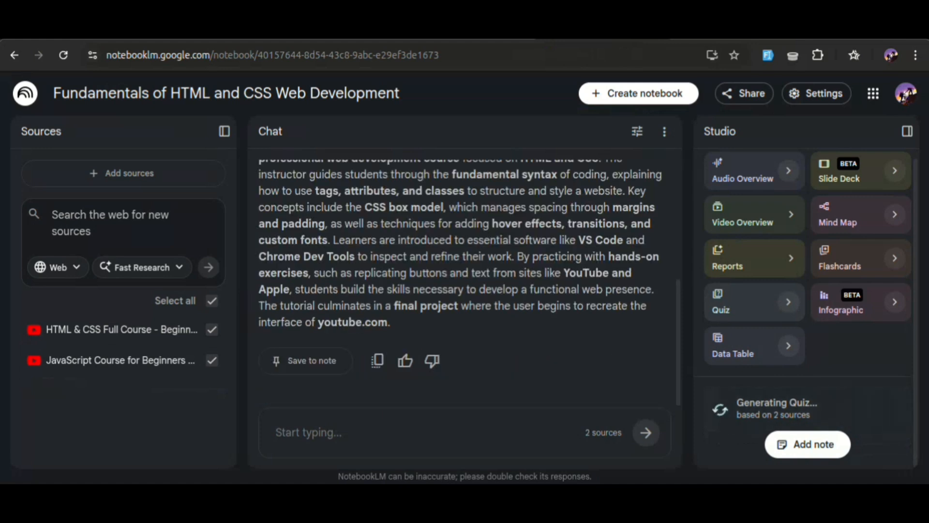
pyautogui.scroll(5, 465, 281)
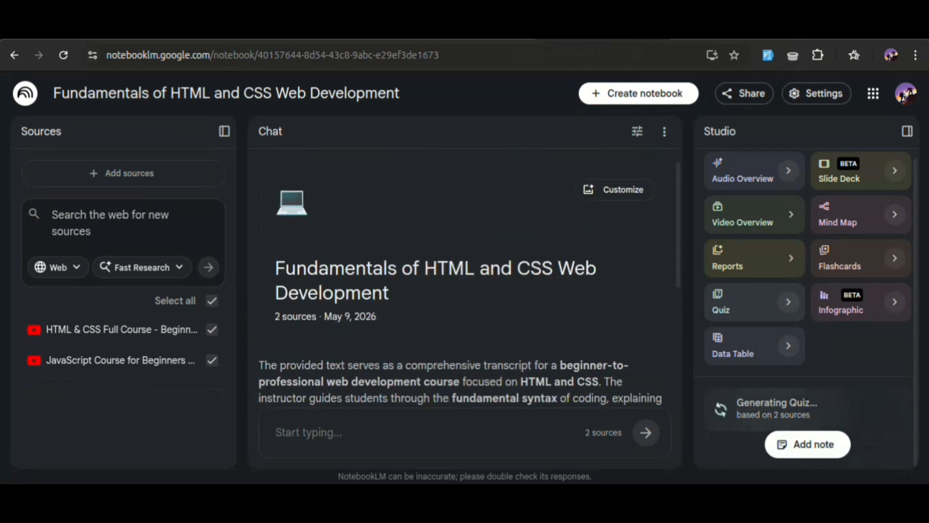
pyautogui.scroll(-3, 460, 281)
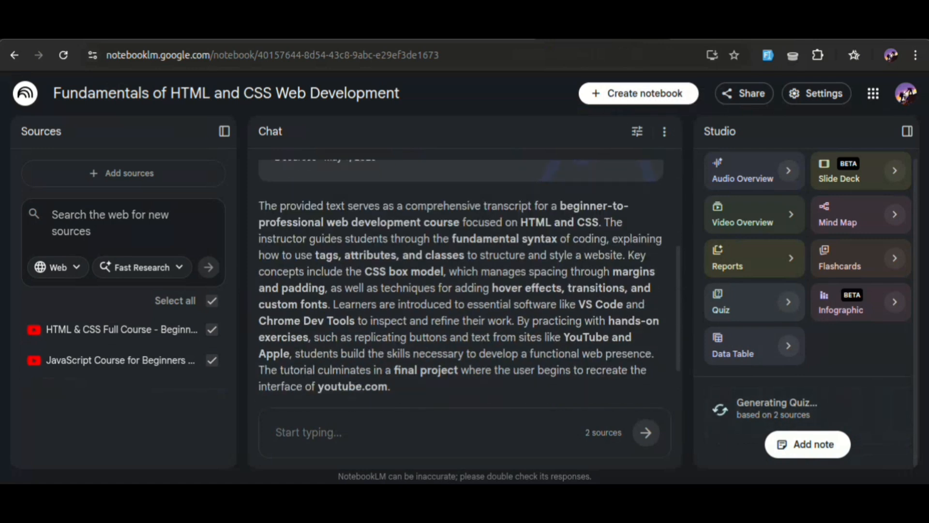
# Finish reviewing the web development notebook's summary and read the overview of the notebook on the ISOMERO BI YouTube channel
pyautogui.scroll(-2, 464, 281)
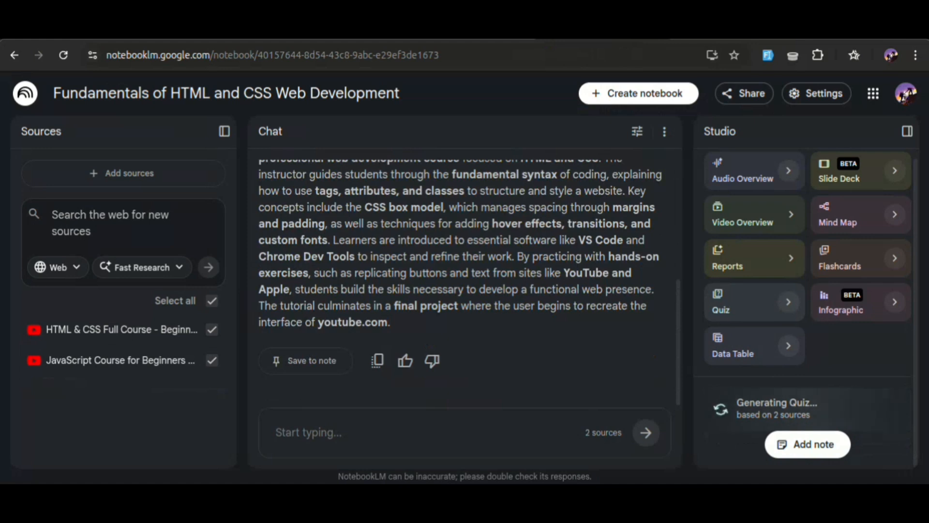
pyautogui.scroll(5, 460, 281)
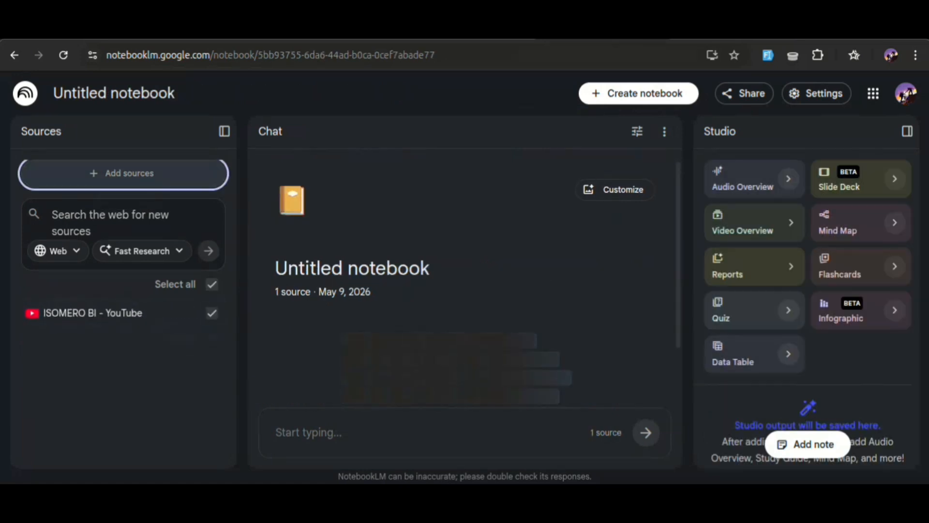
pyautogui.scroll(-1, 464, 283)
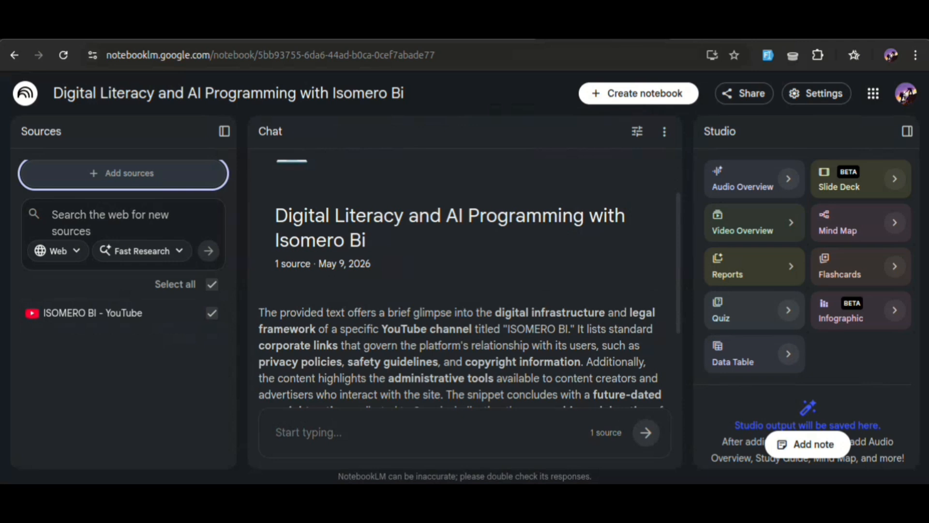
pyautogui.scroll(-1, 465, 283)
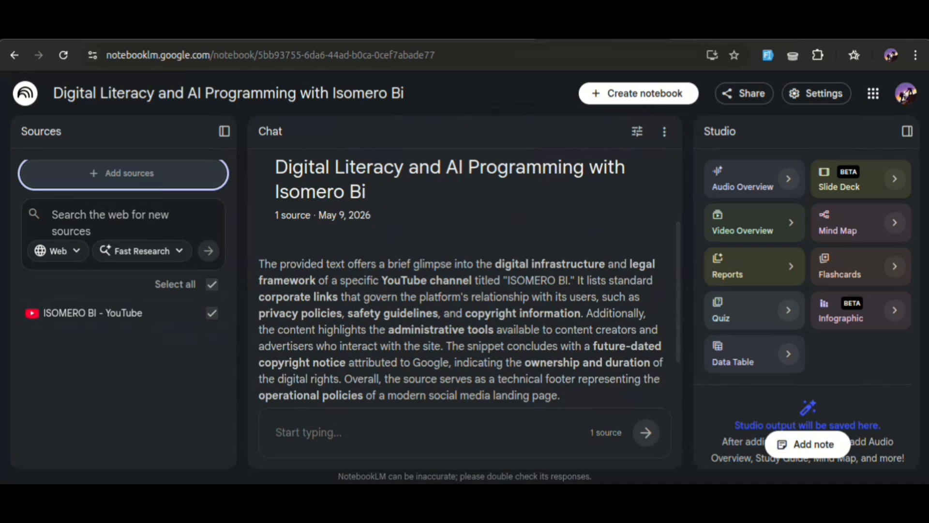
pyautogui.scroll(-1, 432, 360)
pyautogui.scroll(3, 433, 360)
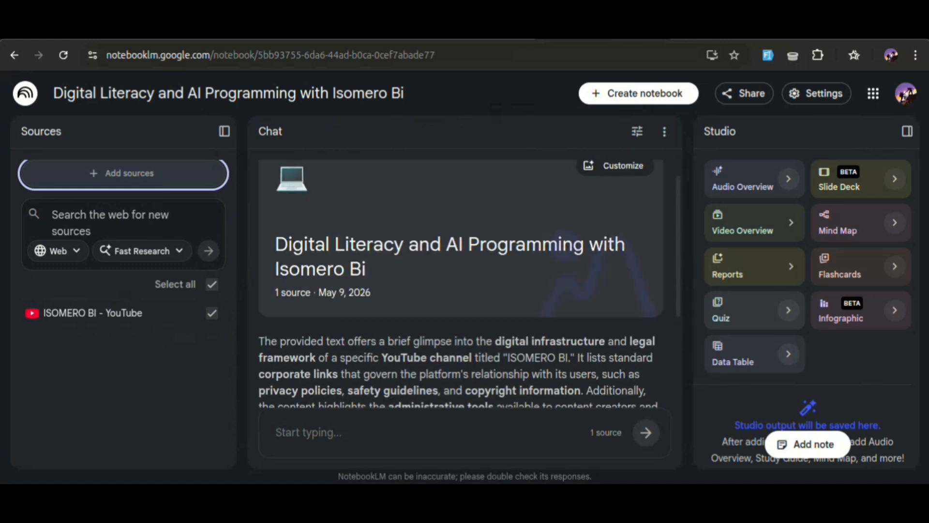
pyautogui.scroll(-3, 432, 360)
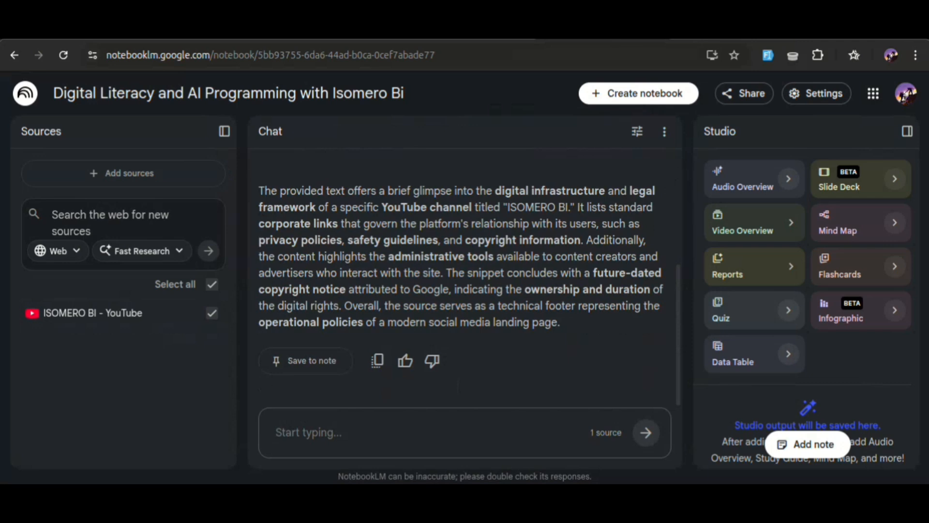
# Ask the chat "explorer les video et les commentaires du public , et puis donne moi la liste des autres contenus que je peut faire"
pyautogui.write('ex')
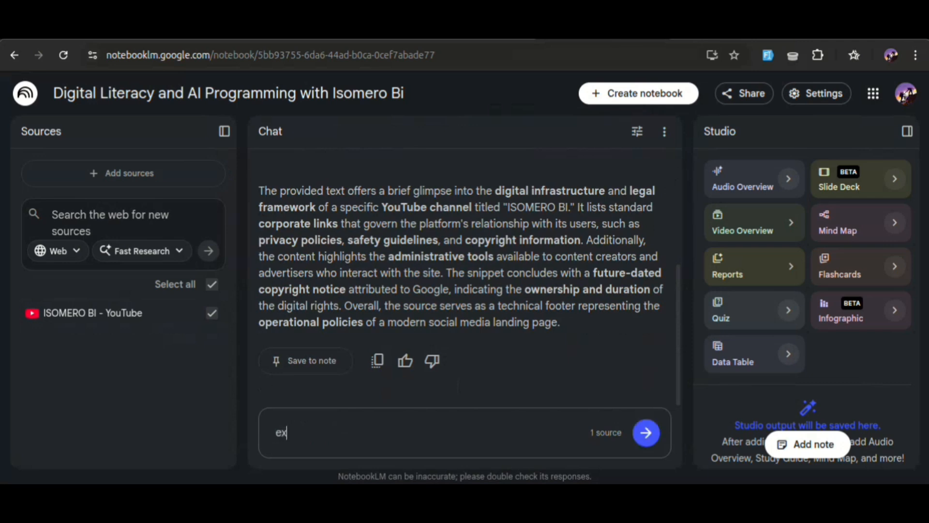
pyautogui.write('plorer les video')
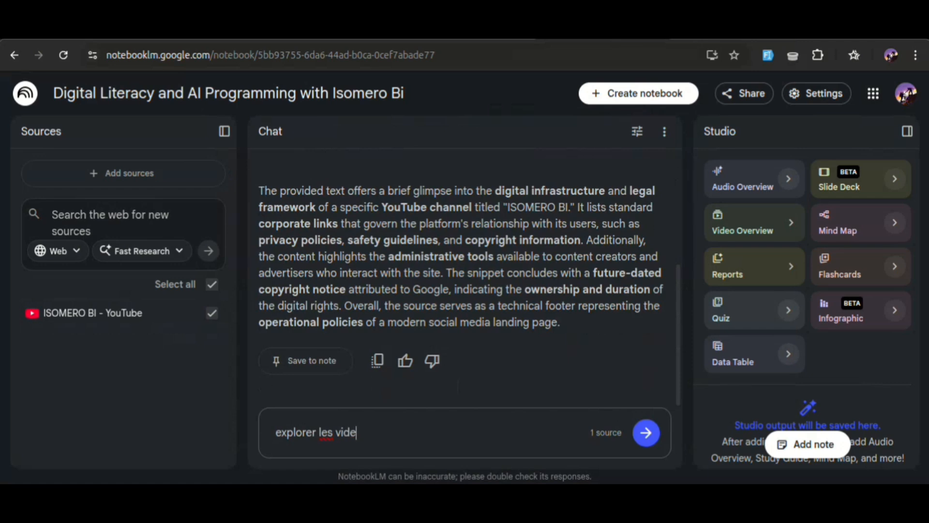
pyautogui.write('les commentaur')
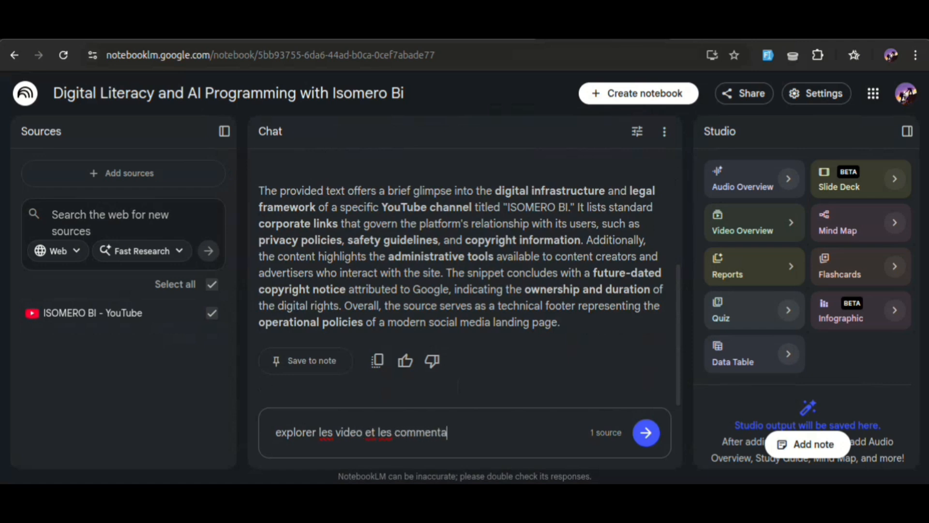
pyautogui.press('BackSpace')
pyautogui.press('BackSpace')
pyautogui.write('ires du [')
pyautogui.press('BackSpace')
pyautogui.write('pu')
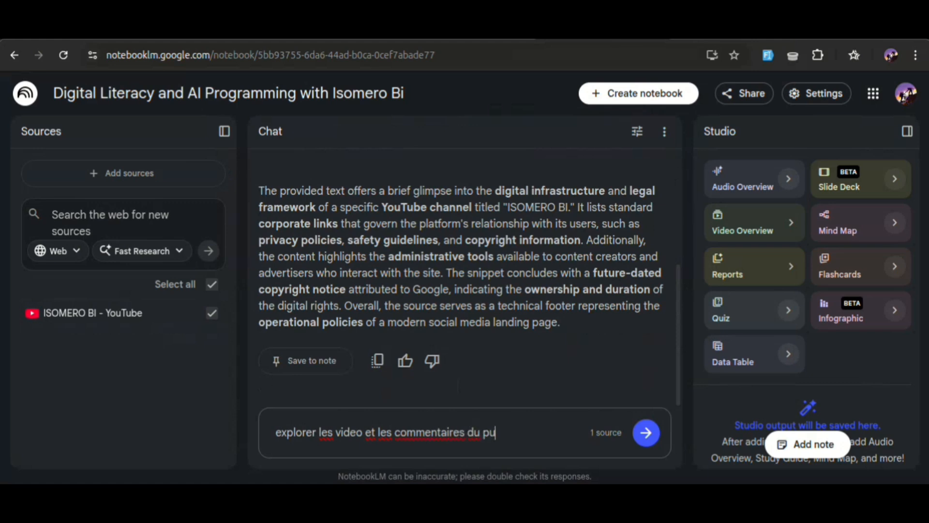
pyautogui.write('blic , et puis donne m')
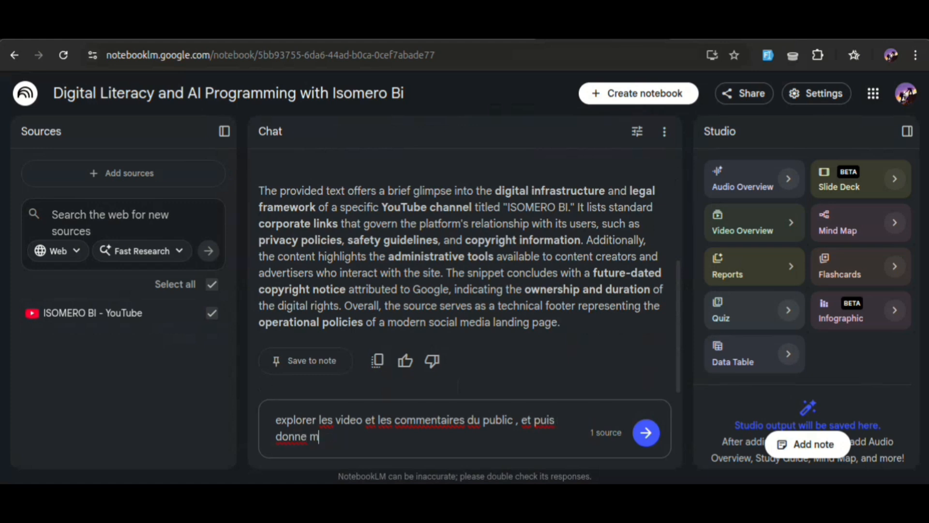
pyautogui.write('poir oi ls s')
pyautogui.press('BackSpace')
pyautogui.write('a liste des autres')
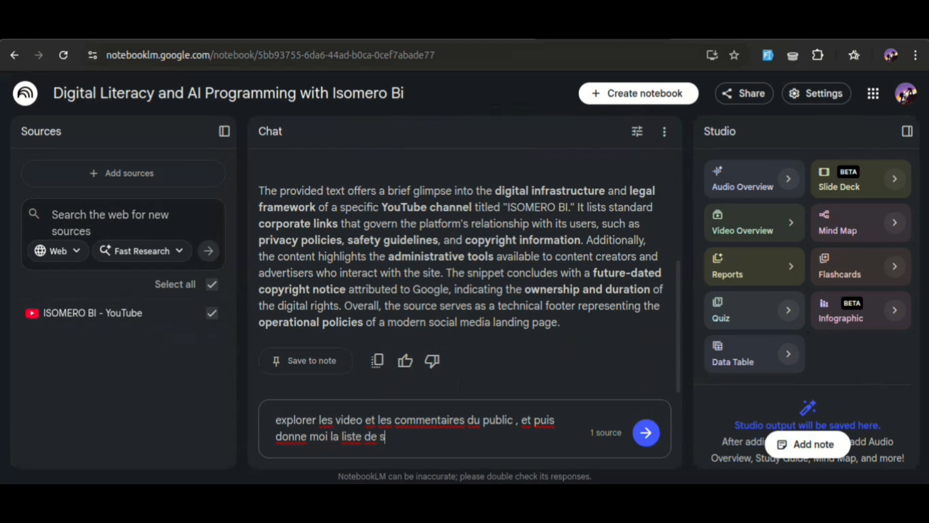
pyautogui.press('BackSpace')
pyautogui.press('BackSpace')
pyautogui.write('s autres conten')
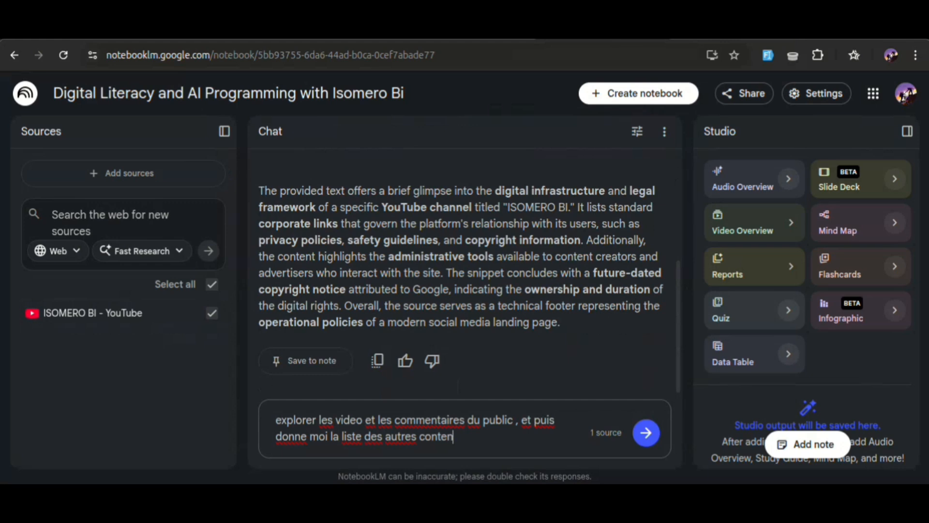
pyautogui.write('us que je')
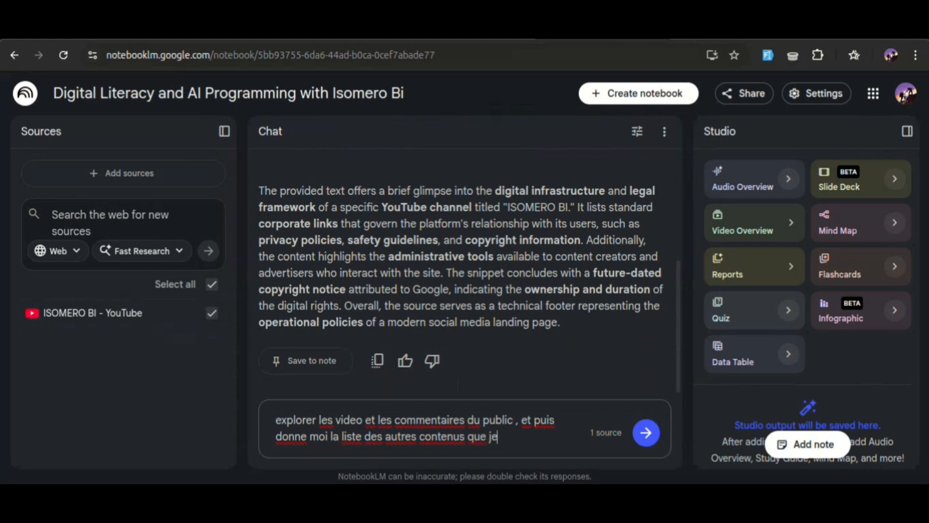
pyautogui.write(' peut faire')
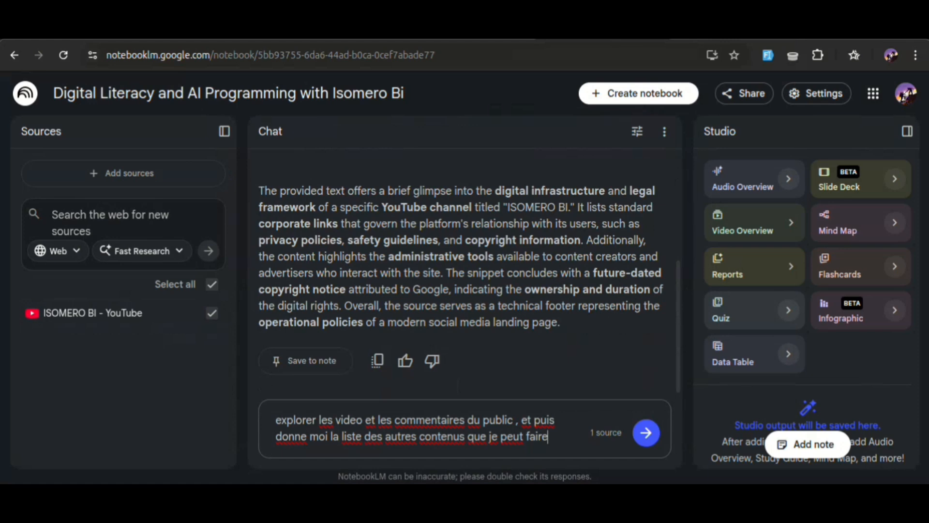
pyautogui.press('Return')
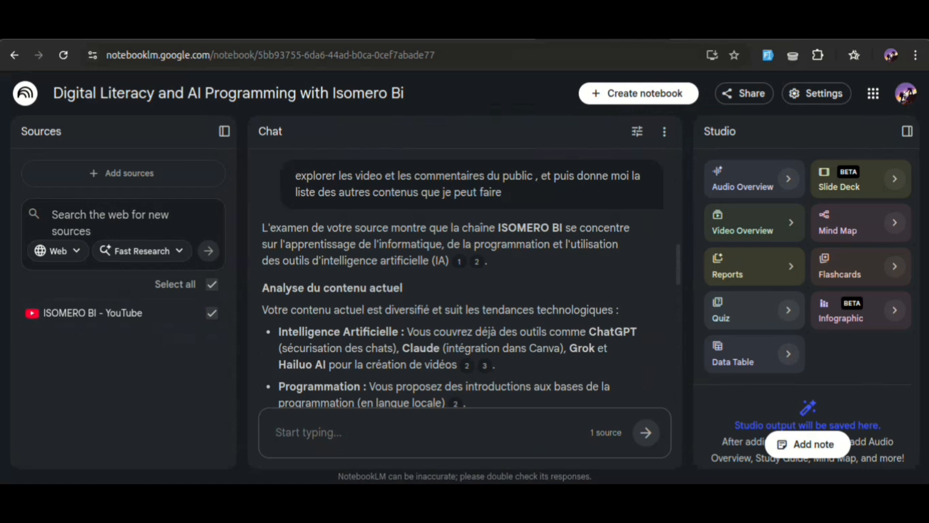
# Read the chat's analysis of the channel's current content and its list of suggested new content
pyautogui.scroll(-3, 464, 290)
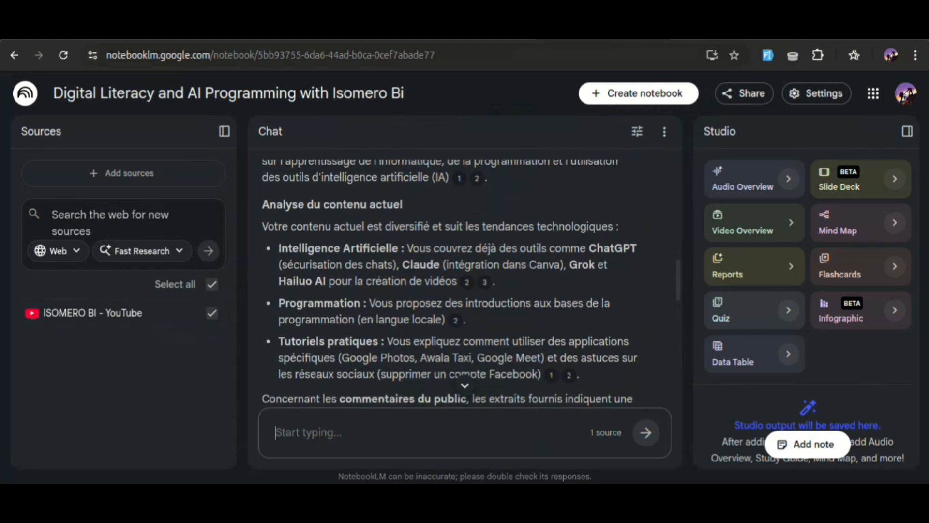
pyautogui.scroll(-5, 465, 280)
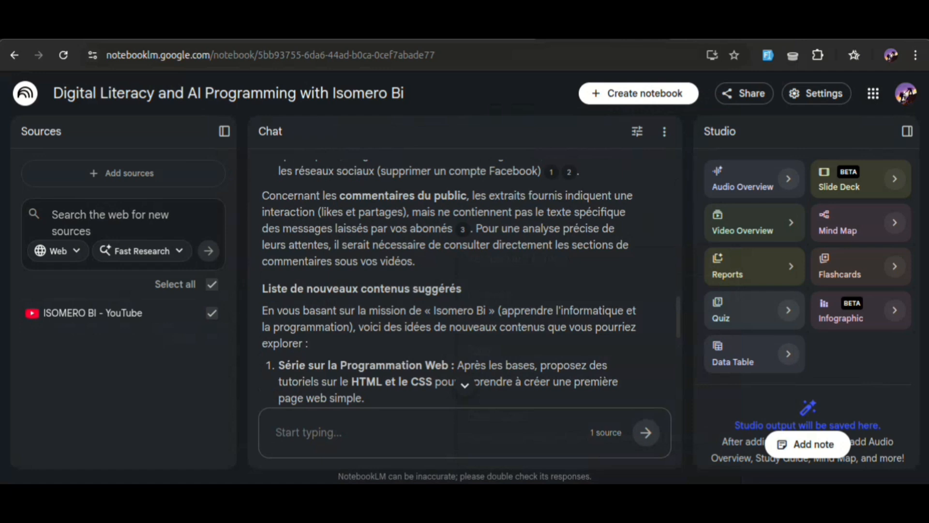
pyautogui.scroll(-4, 464, 281)
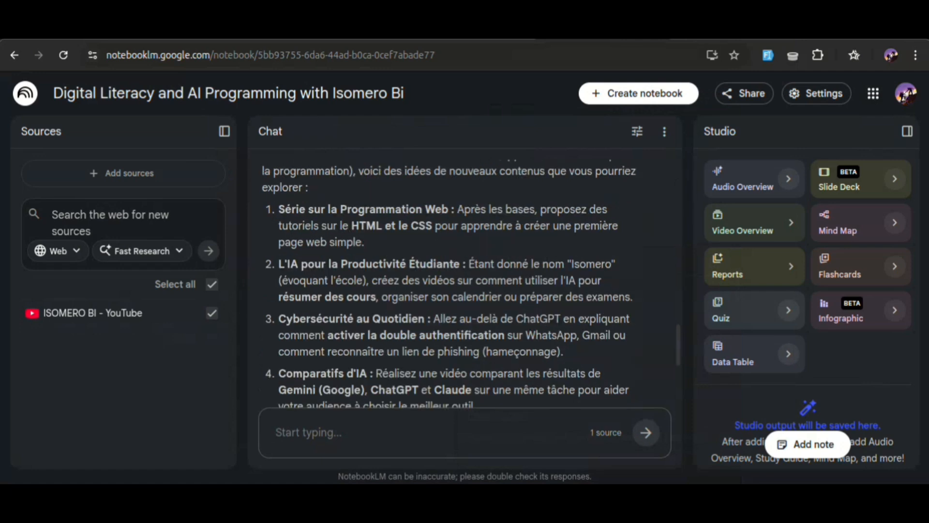
pyautogui.scroll(-5, 465, 281)
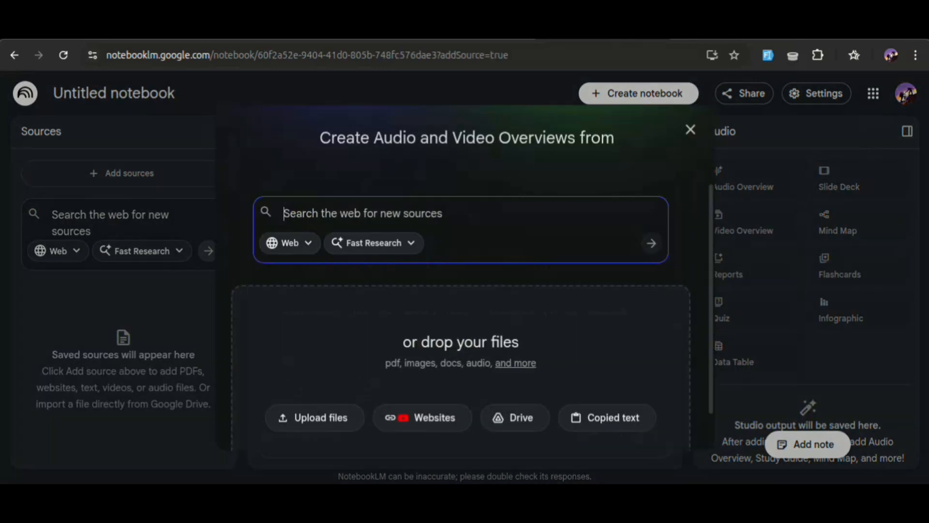
# Add the copied "Use Claude Code UNLIMITED" YouTube link as the new notebook's source and read the generated summary
pyautogui.hotkey('ctrl', 'v')
pyautogui.press('Return')
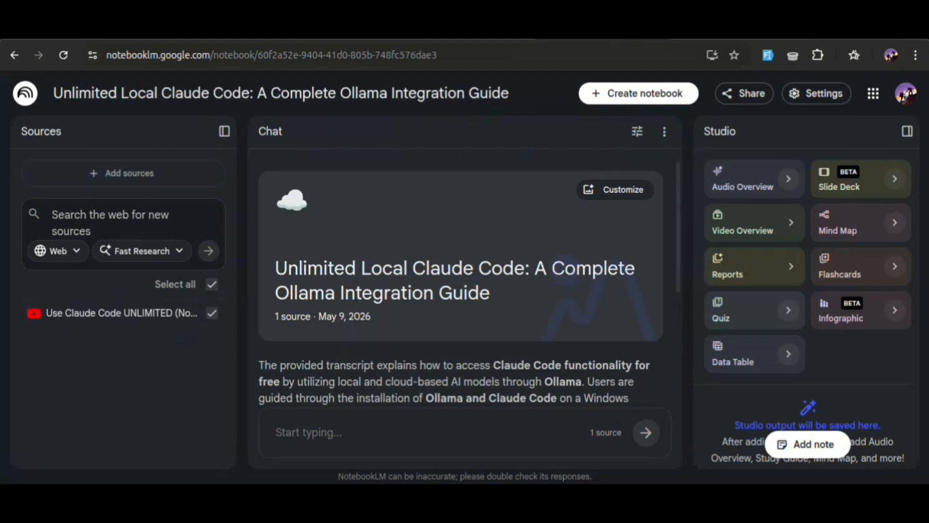
pyautogui.scroll(-4, 465, 283)
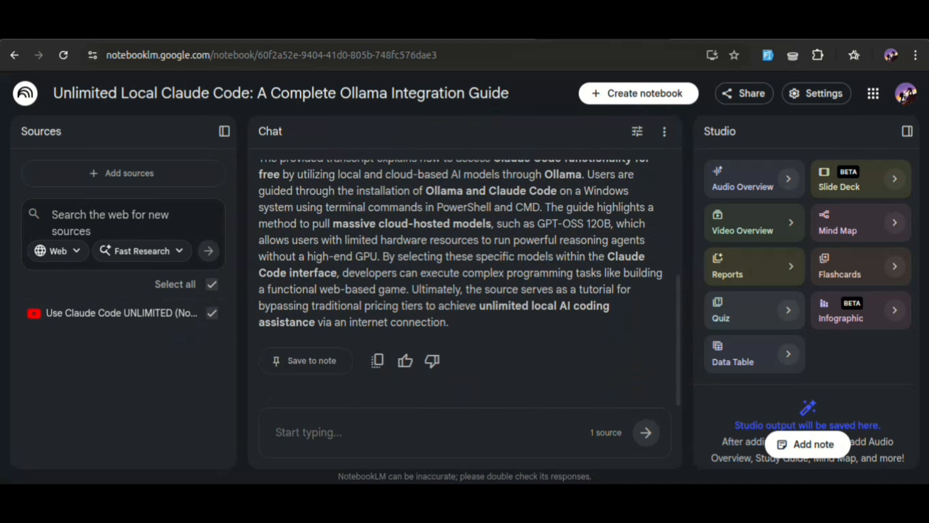
# Ask the chat "based on what peoples comments on this video, generate me a full guide of the context" and read the reply
pyautogui.write('based on what peoples comments')
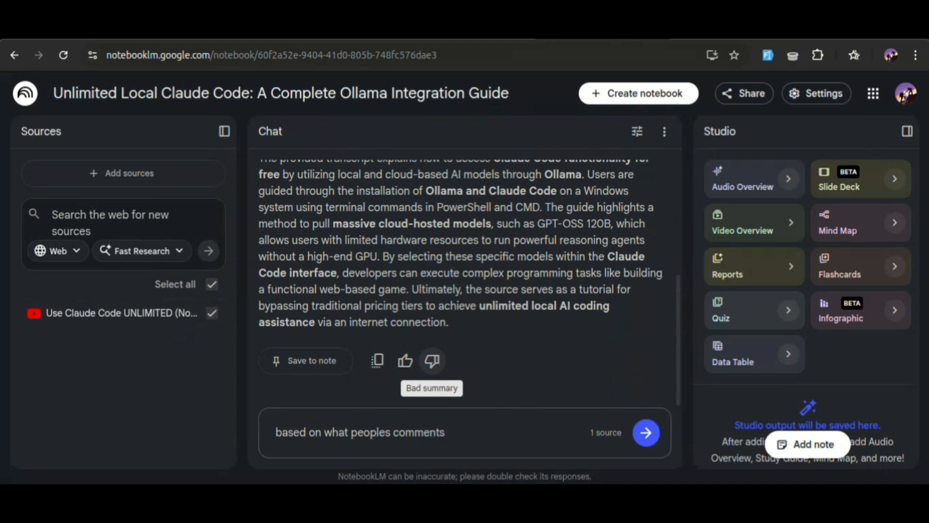
pyautogui.write(' on this video, generat')
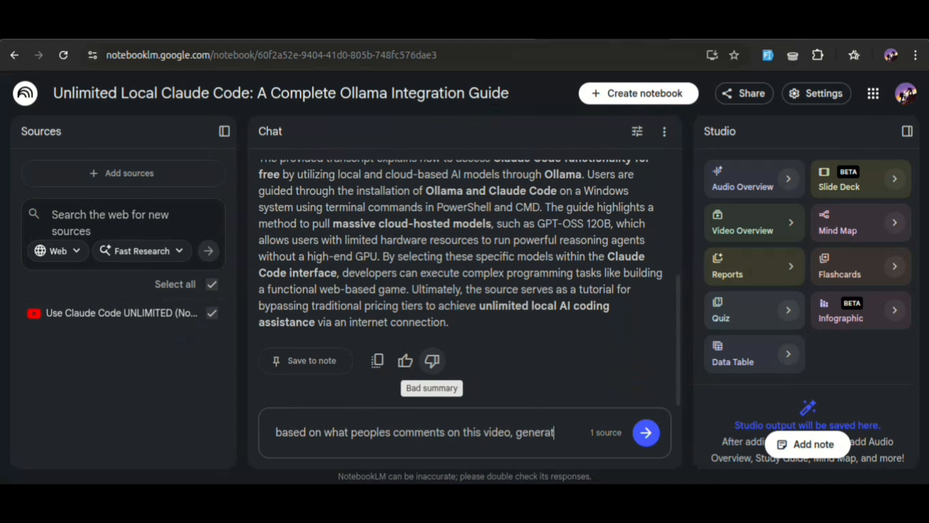
pyautogui.write('e me a ')
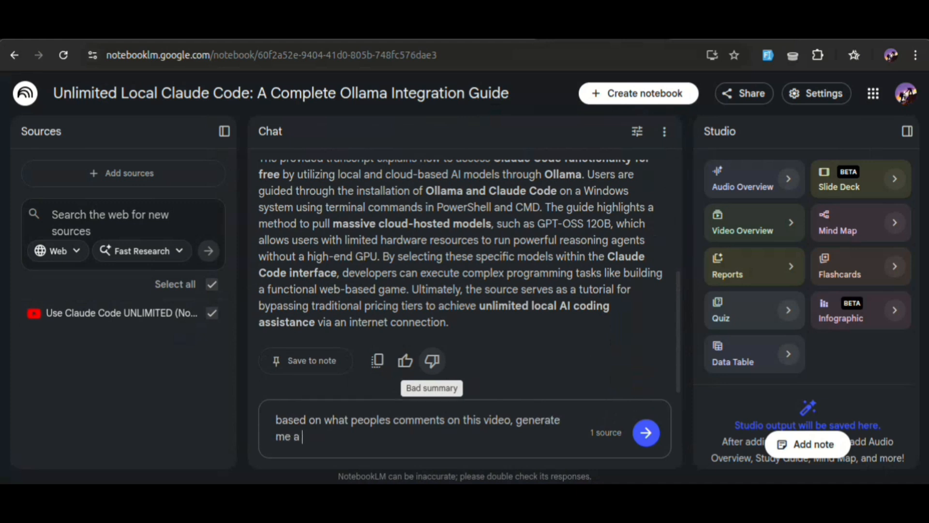
pyautogui.write('full guide of ')
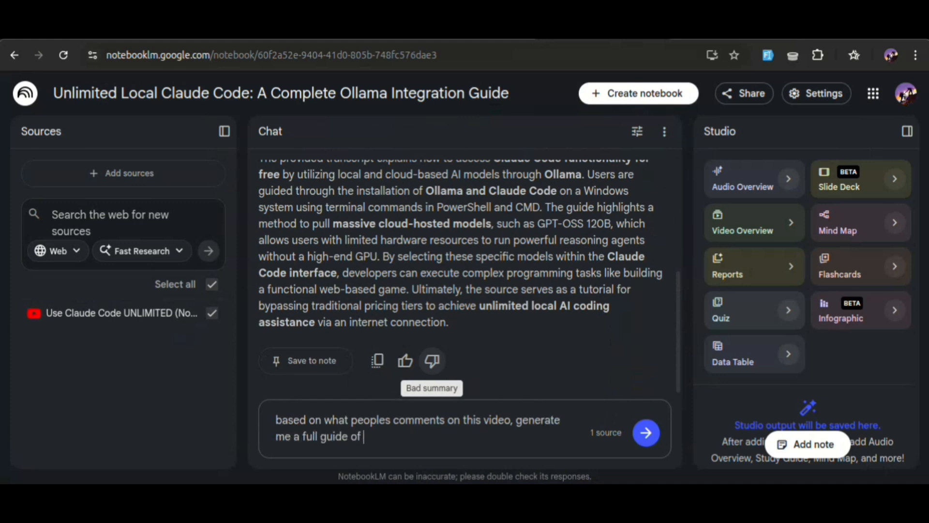
pyautogui.write('the context')
pyautogui.press('Return')
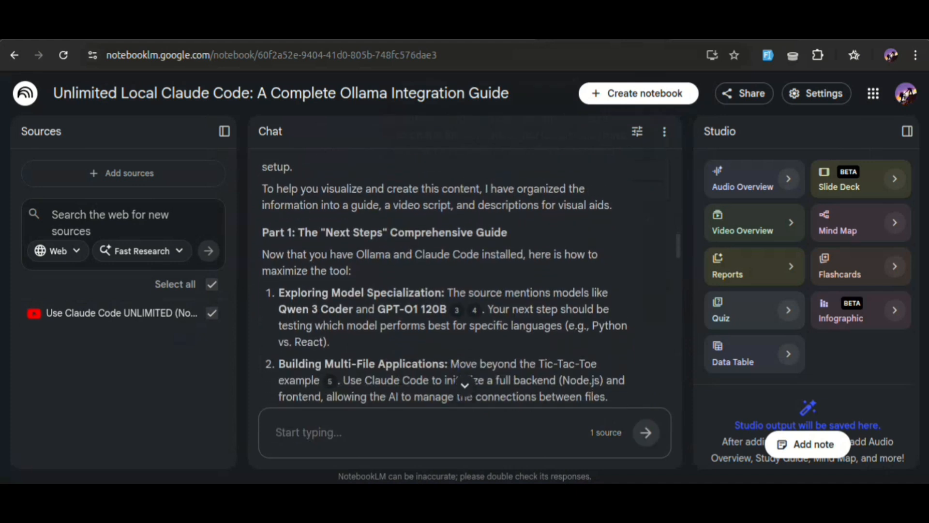
pyautogui.scroll(-1, 465, 278)
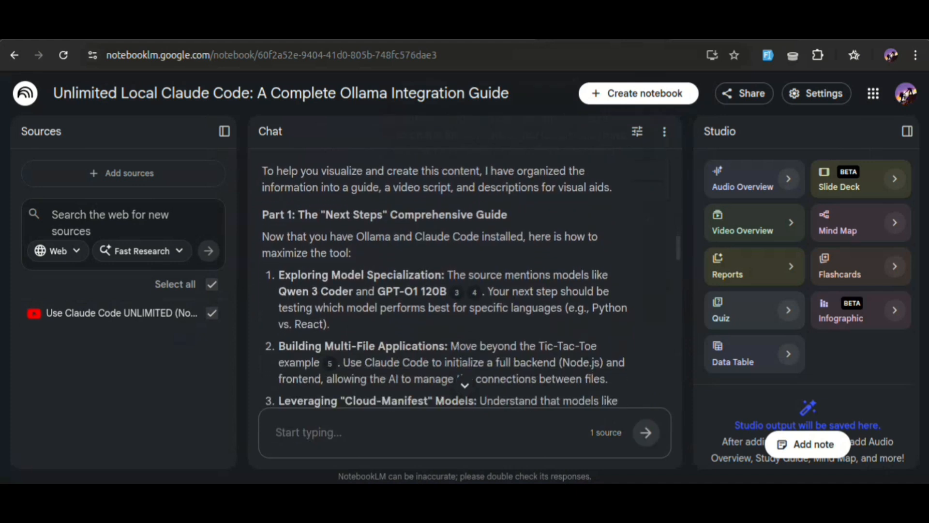
pyautogui.scroll(-8, 450, 283)
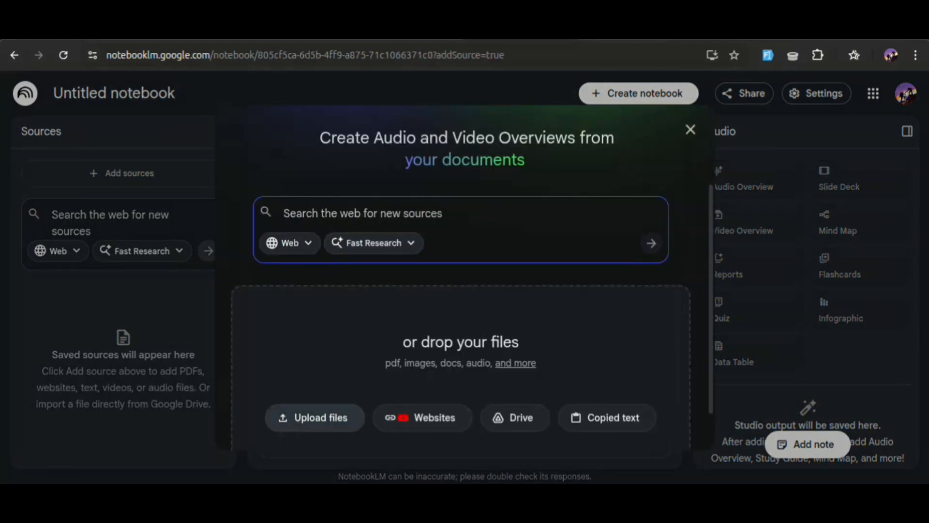
# Upload the "Rapport Etude Attaques Dos Et Mecanis..." Word document from the Downloads folder as the new notebook's source
pyautogui.click(314, 418)
pyautogui.scroll(2, 503, 261)
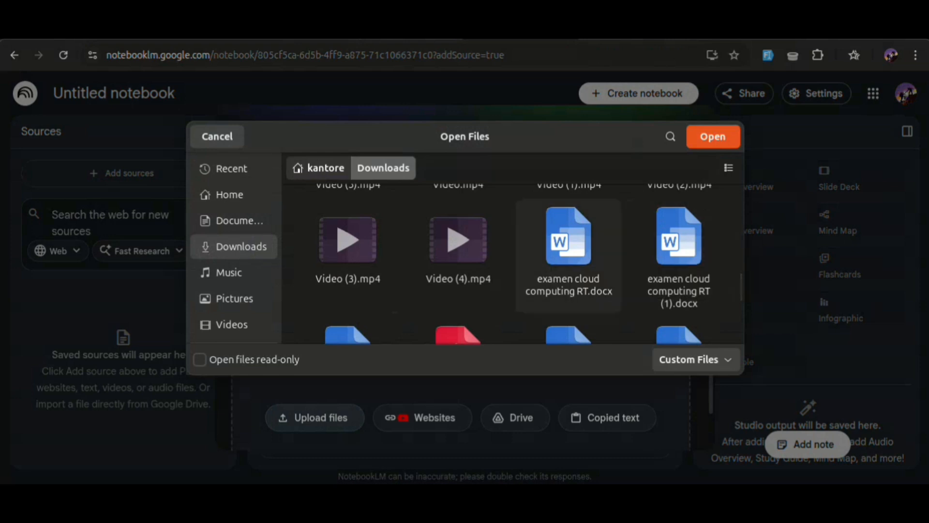
pyautogui.scroll(5, 569, 257)
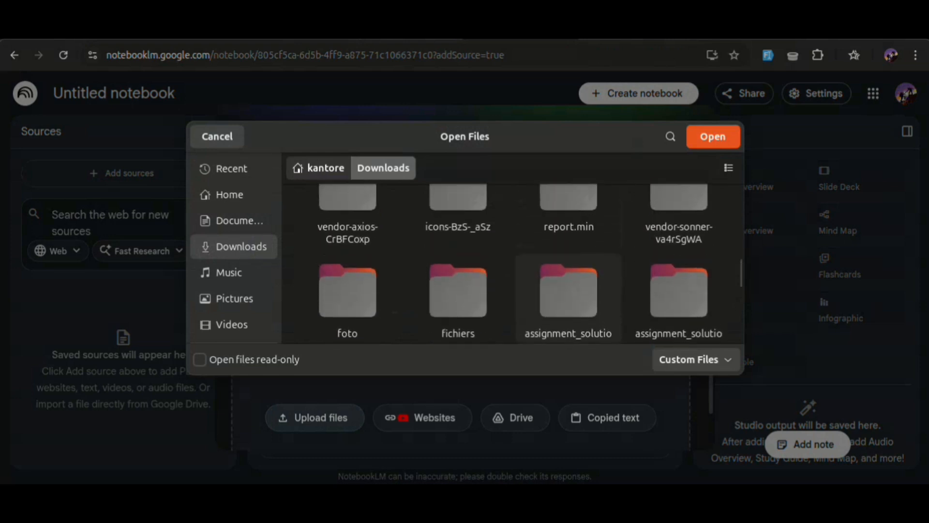
pyautogui.scroll(-5, 568, 286)
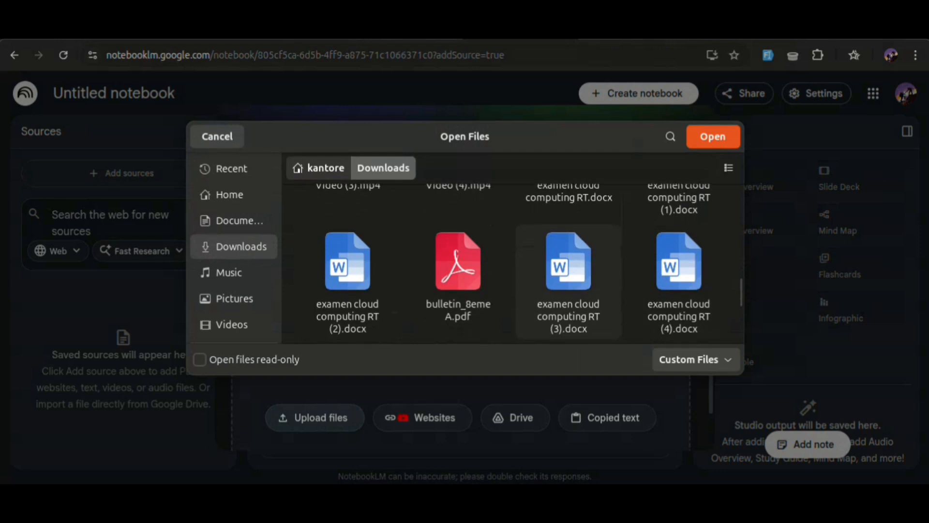
pyautogui.scroll(-8, 568, 285)
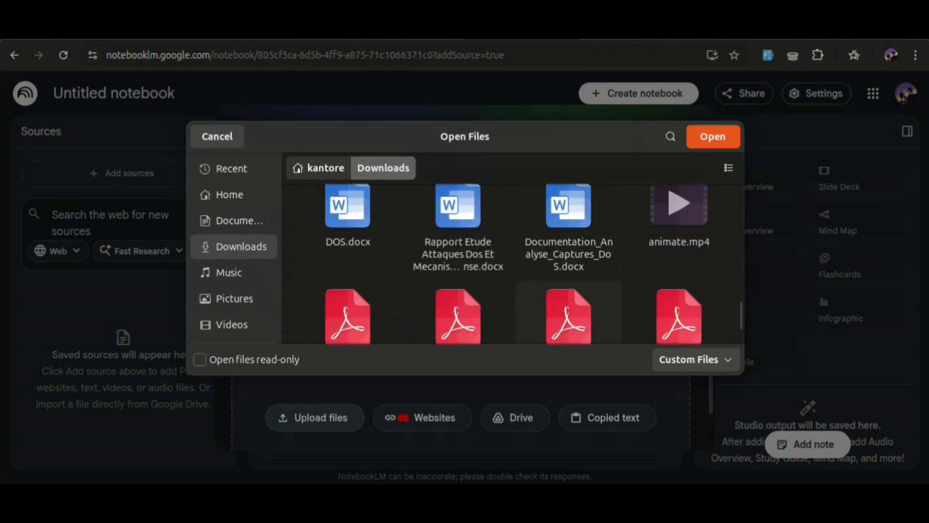
pyautogui.scroll(1, 569, 285)
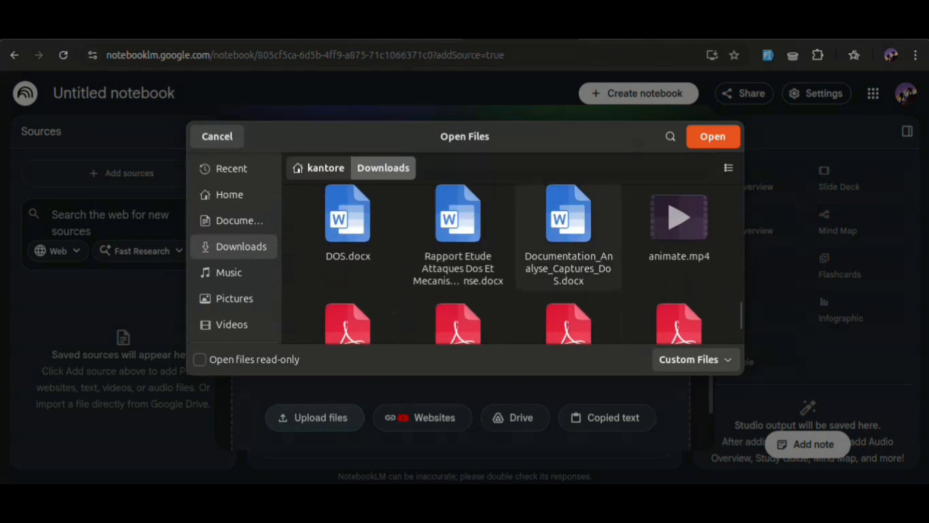
pyautogui.doubleClick(458, 256)
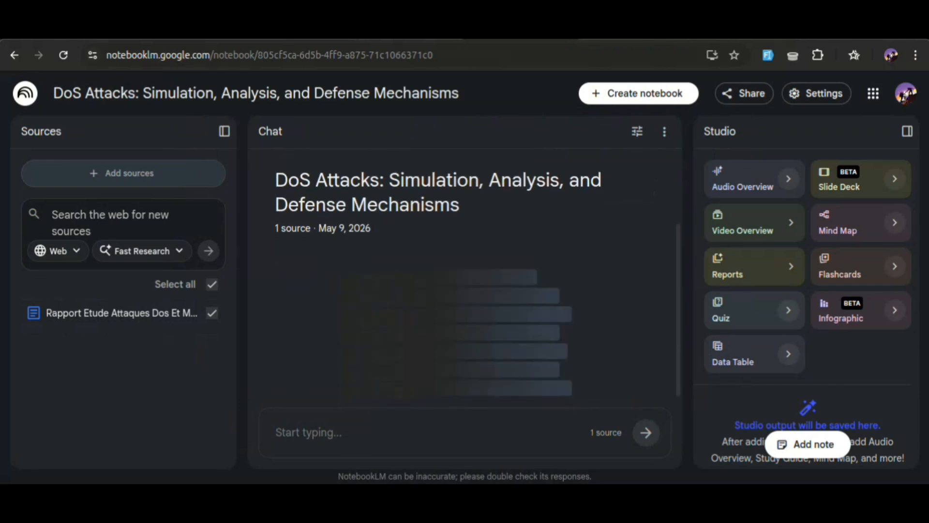
# Read the generated summary of the uploaded DoS attacks report
pyautogui.scroll(3, 405, 361)
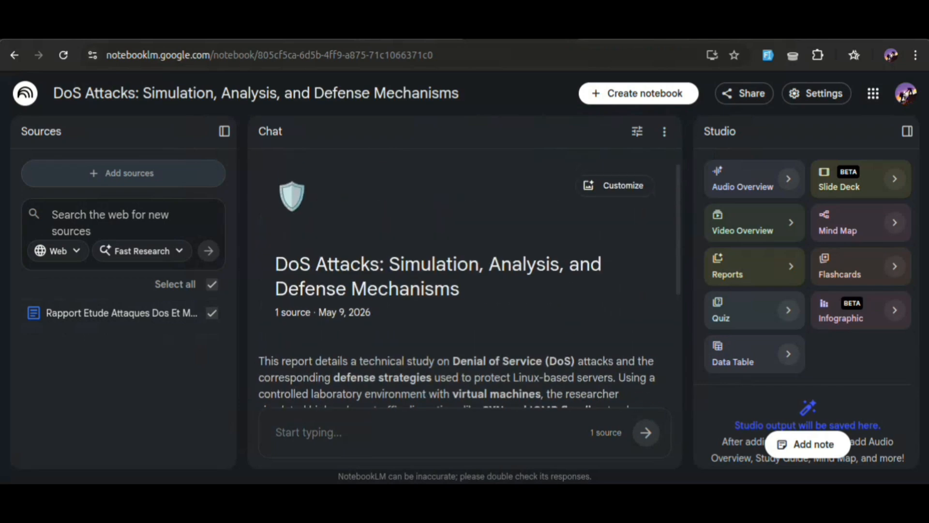
pyautogui.scroll(-1, 405, 361)
pyautogui.scroll(-2, 460, 288)
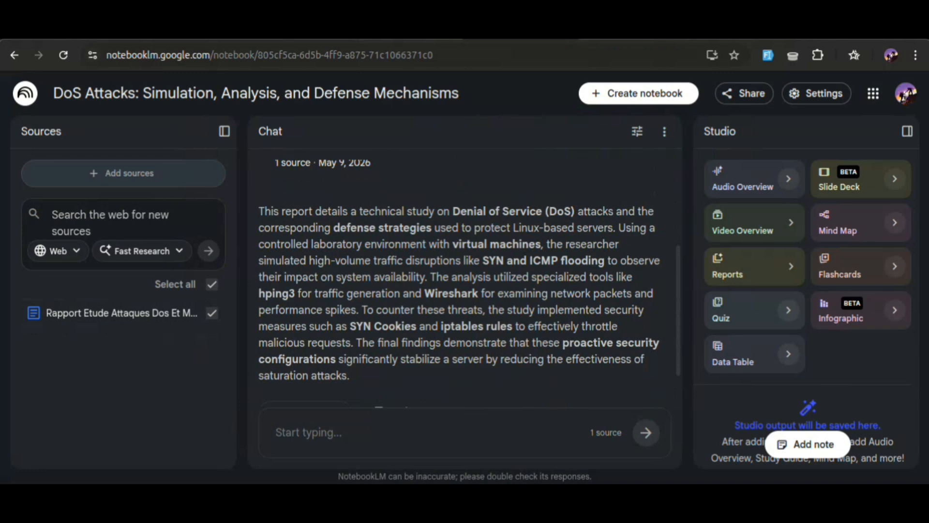
# Ask the chat "donne moi les questions que je peux me baser sur , en preparant la presentation de ce rapport" and read the reply
pyautogui.click(367, 432)
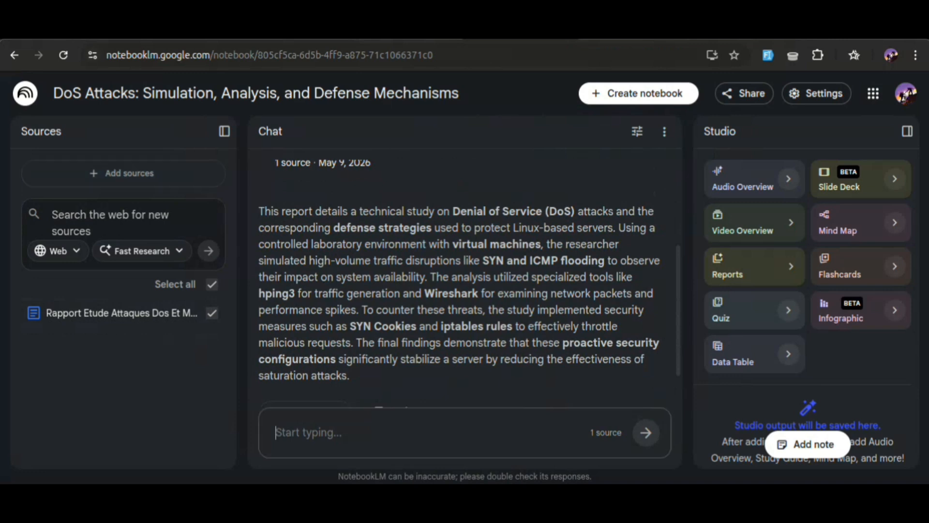
pyautogui.write('donne moi les questions que je peux me baser sur , en preparant la presentation de ce rapport')
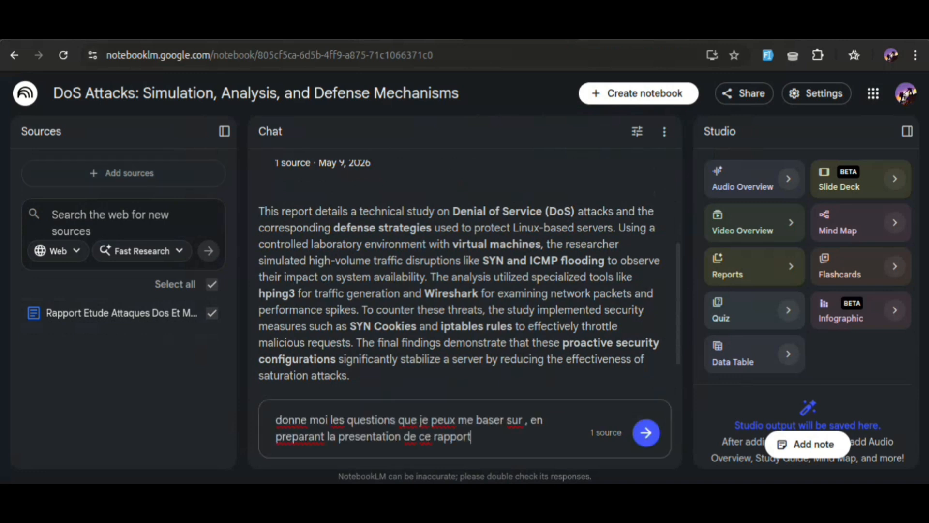
pyautogui.press('Return')
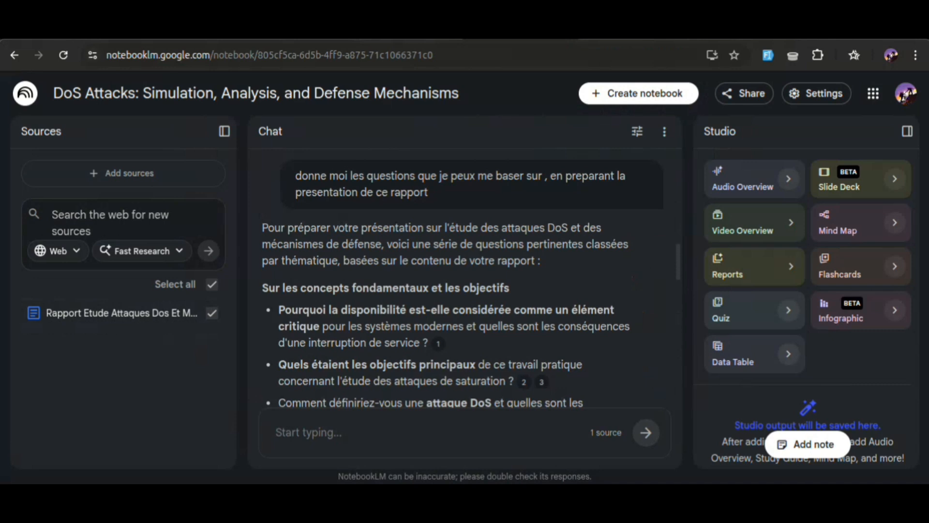
pyautogui.scroll(-1, 463, 284)
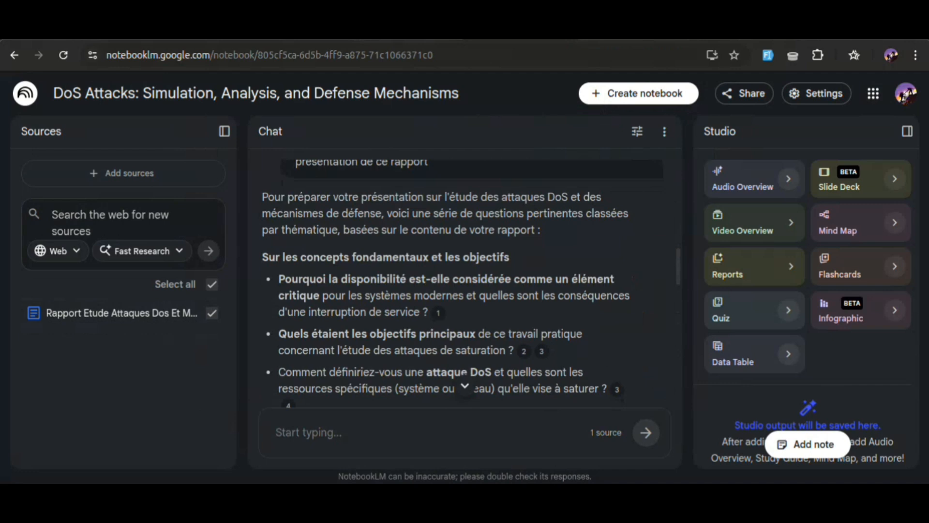
pyautogui.scroll(-5, 445, 286)
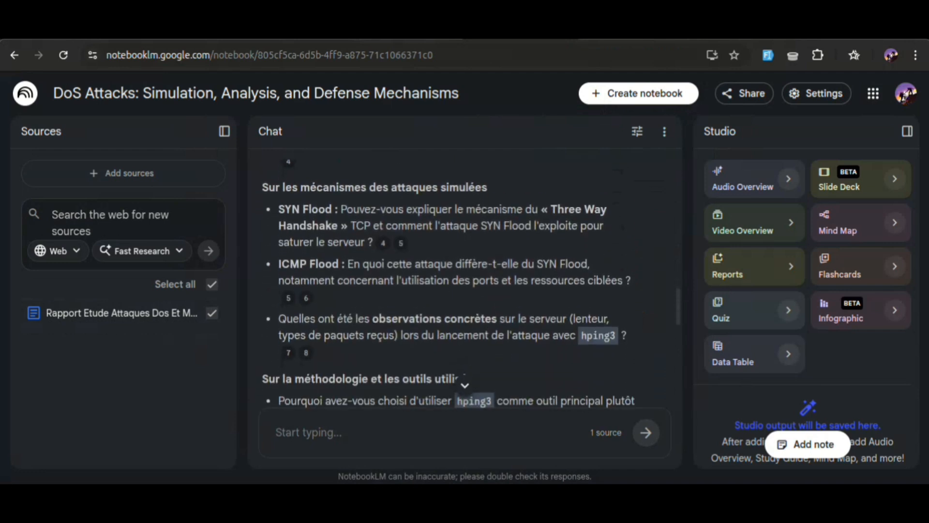
pyautogui.scroll(-3, 446, 285)
pyautogui.scroll(-8, 445, 286)
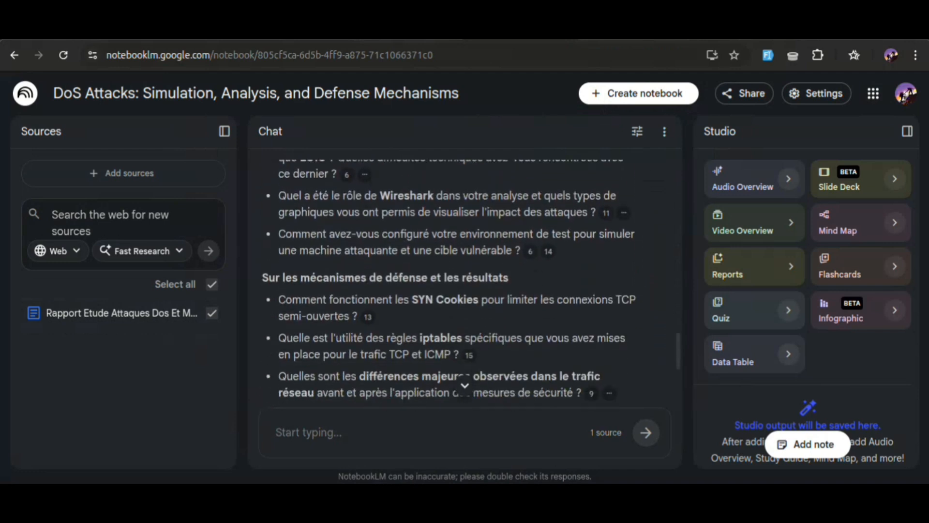
pyautogui.scroll(4, 445, 286)
pyautogui.scroll(15, 464, 285)
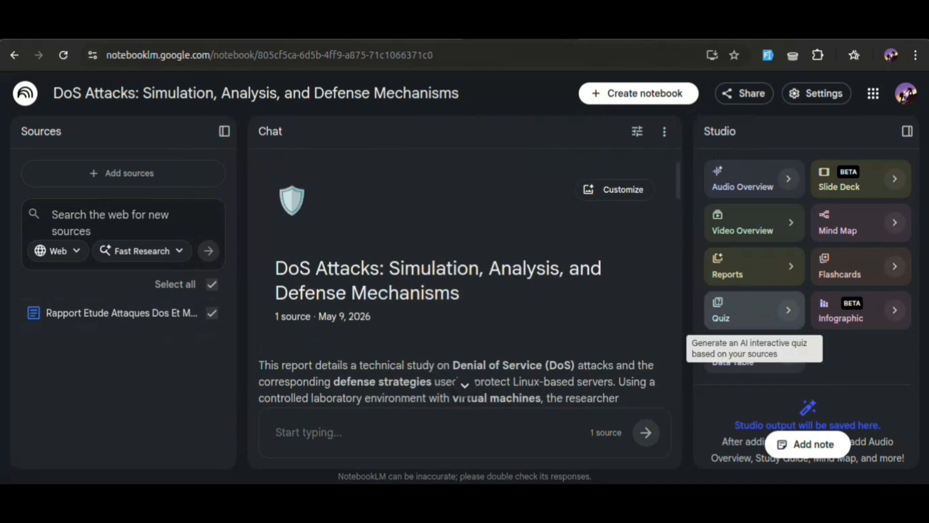
# Generate an interactive quiz from the DoS report, open it and read the first question on SYN Flood resource saturation
pyautogui.click(743, 310)
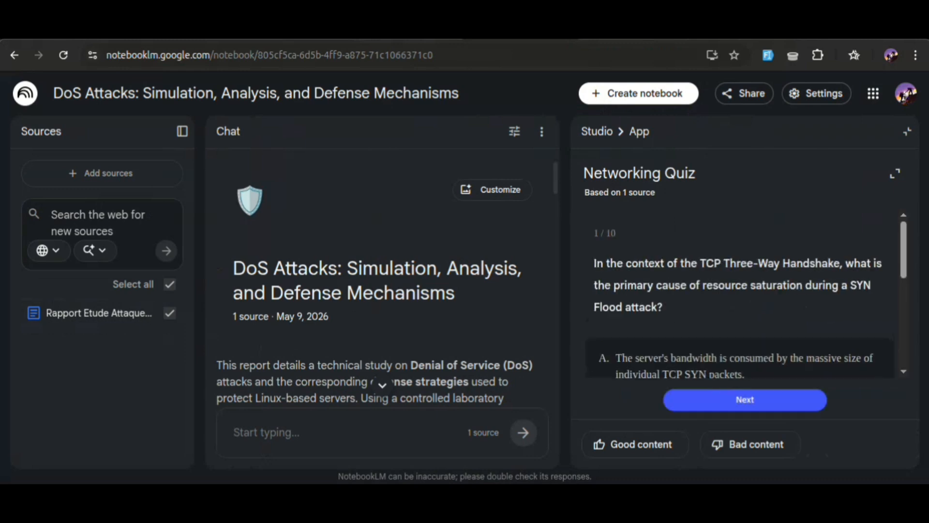
pyautogui.scroll(-1, 745, 293)
pyautogui.scroll(-5, 741, 290)
pyautogui.scroll(6, 740, 291)
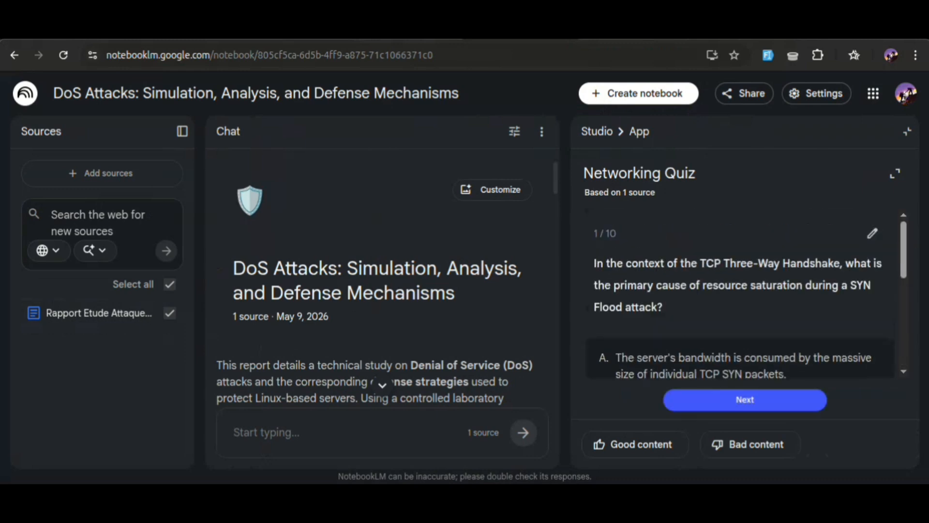
pyautogui.scroll(-2, 741, 296)
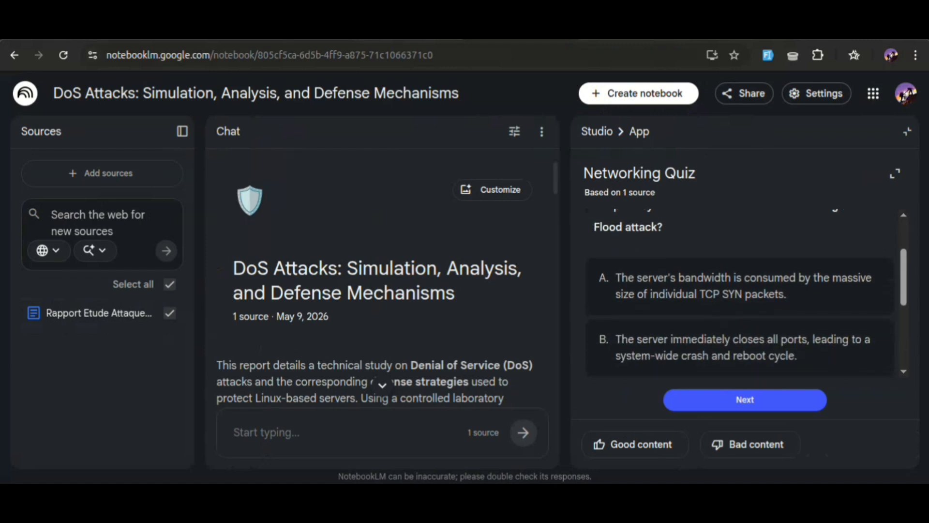
# Answer the first quiz question with option A, about bandwidth consumed by TCP SYN packets, and review the explanations of all options
pyautogui.click(740, 251)
pyautogui.scroll(-7, 740, 293)
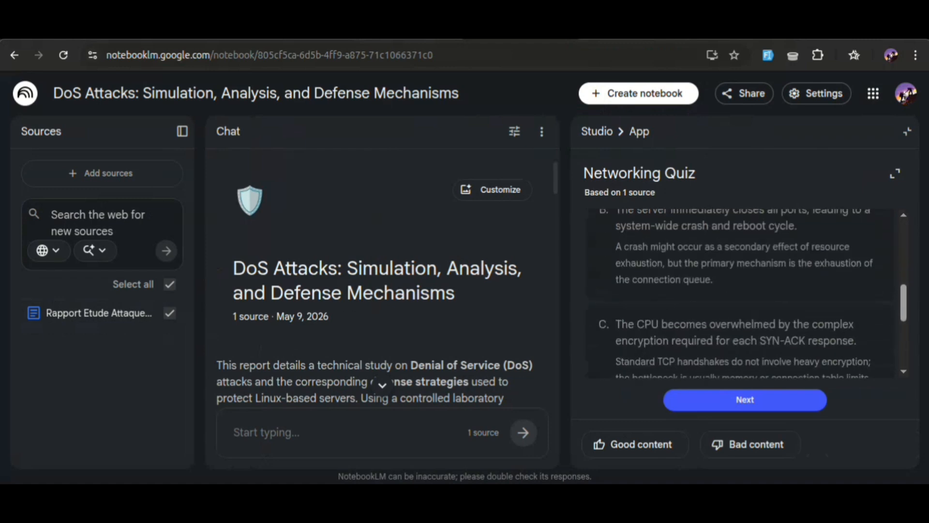
pyautogui.scroll(2, 740, 293)
pyautogui.scroll(-1, 740, 293)
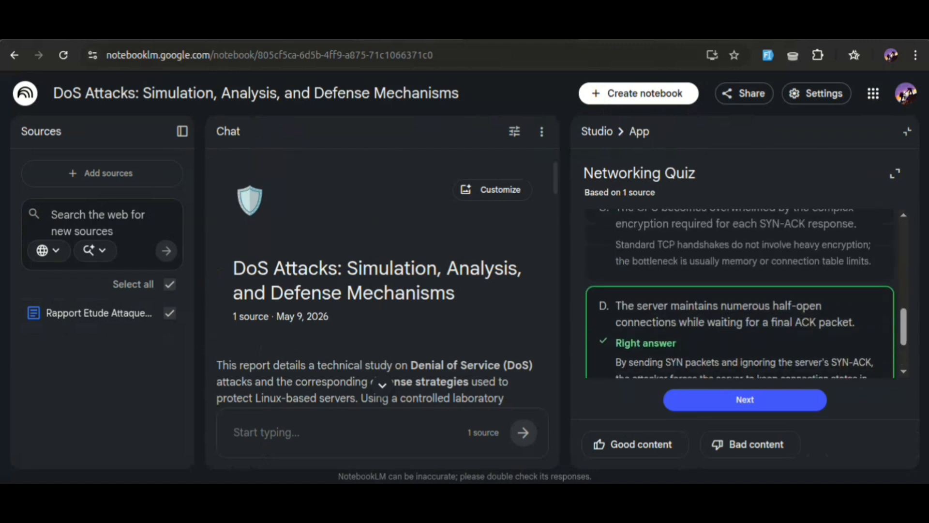
pyautogui.scroll(-2, 740, 293)
# Advance to the second quiz question, answer "Wireshark" for the flood traffic tool, and review the explanations
pyautogui.click(745, 399)
pyautogui.scroll(-1, 741, 290)
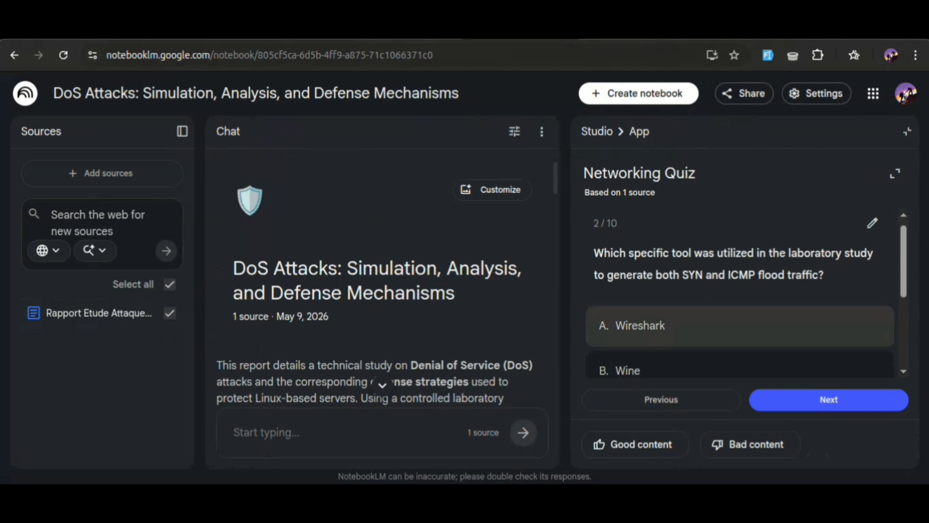
pyautogui.click(740, 285)
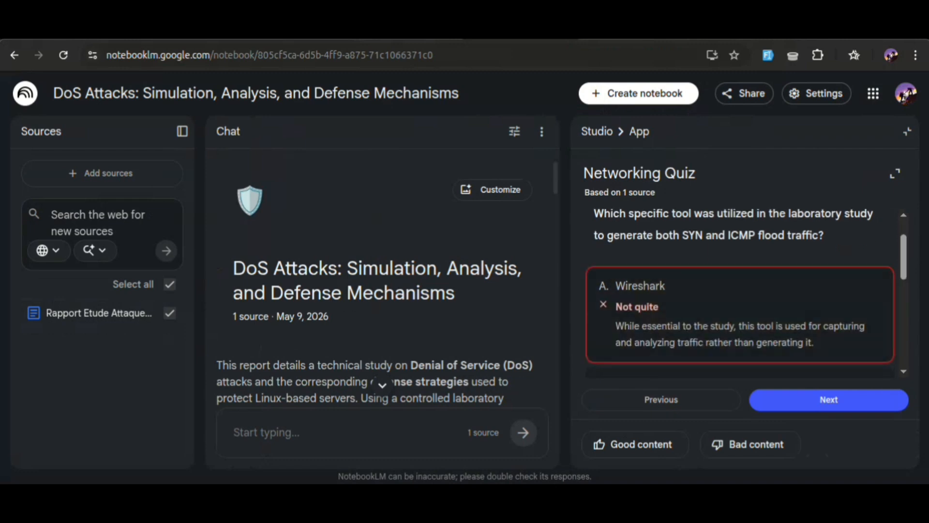
pyautogui.scroll(-3, 740, 290)
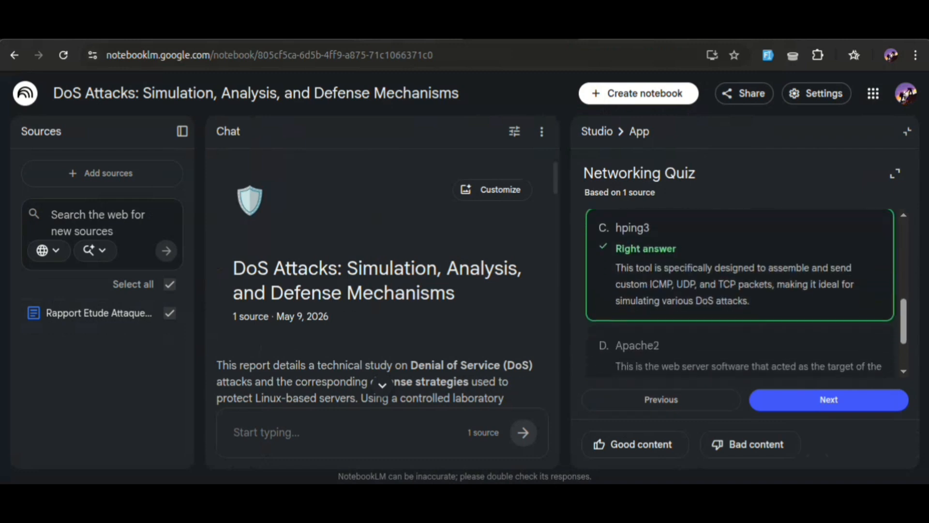
# Advance to the third quiz question on the ICMP Flood, answer it with option C, and review the explanations
pyautogui.click(828, 399)
pyautogui.scroll(-4, 755, 320)
pyautogui.click(745, 310)
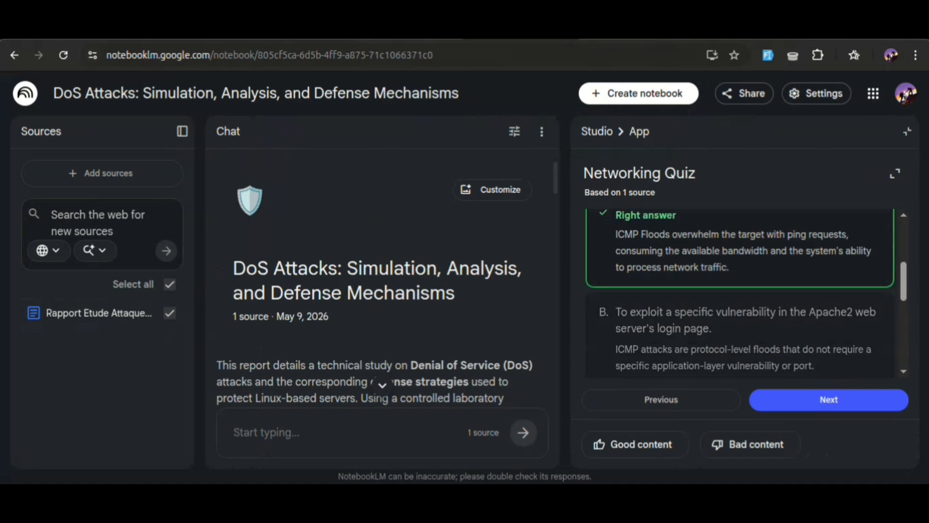
pyautogui.scroll(-5, 740, 290)
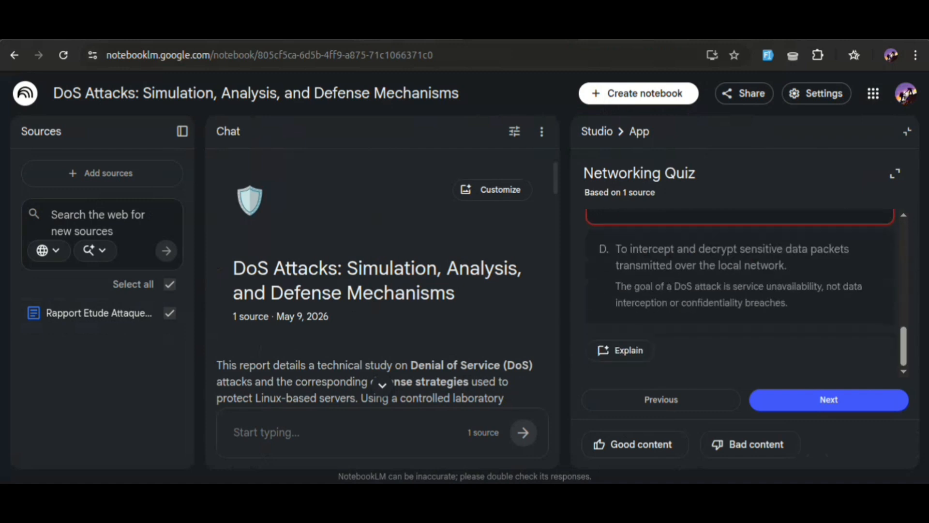